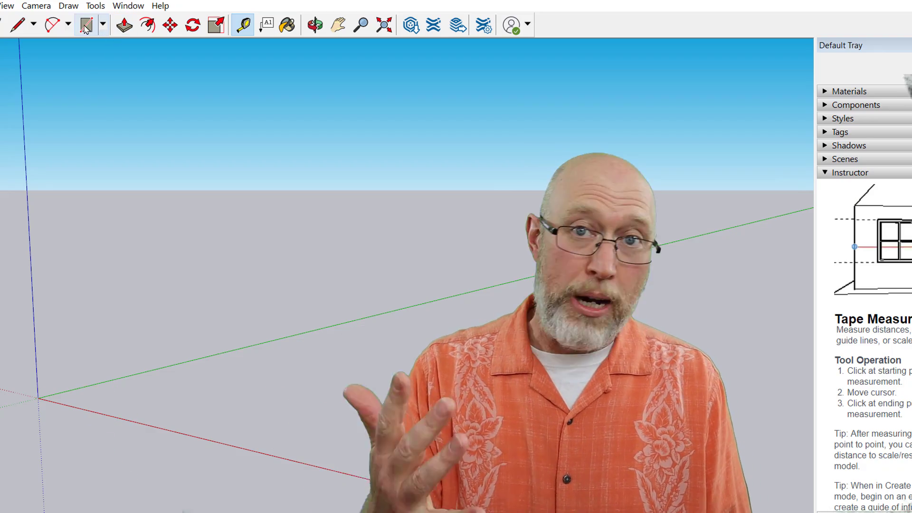
# - Draw a rectangle on the ground plane and size it to exactly 21 by 15
pyautogui.click(86, 25)
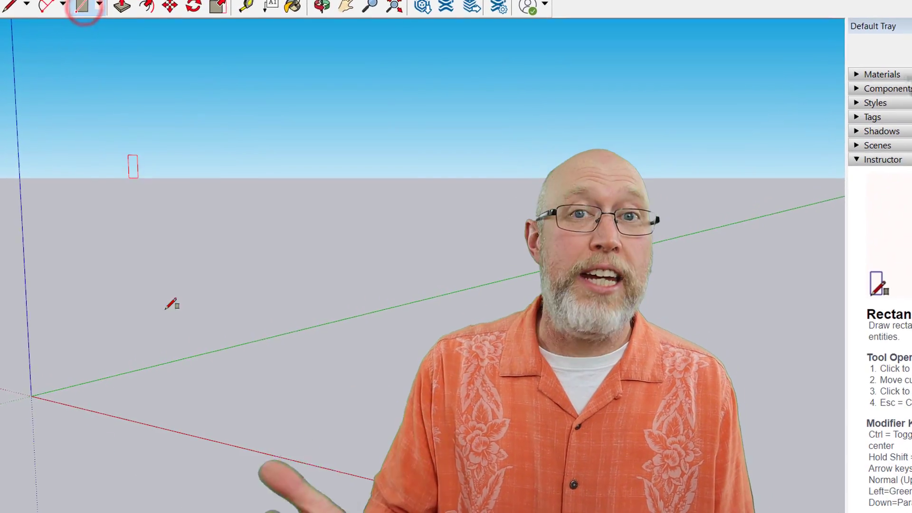
pyautogui.click(168, 388)
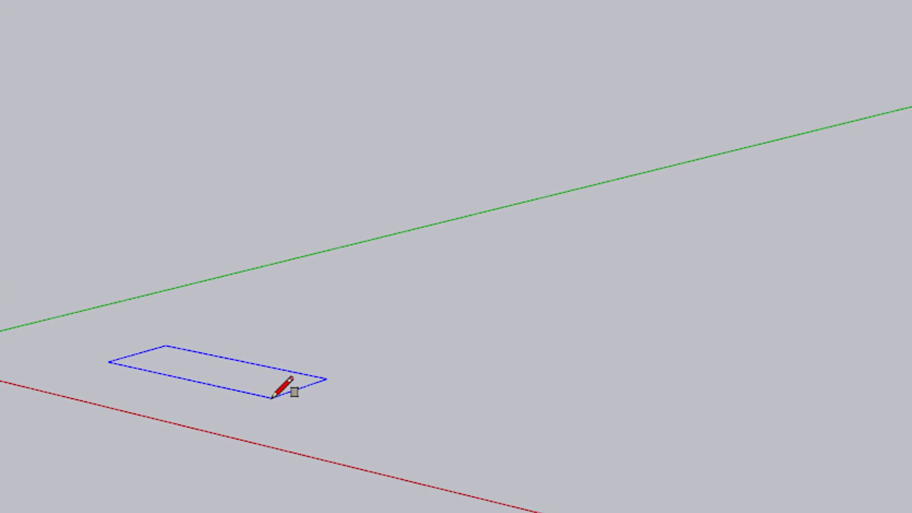
pyautogui.click(276, 396)
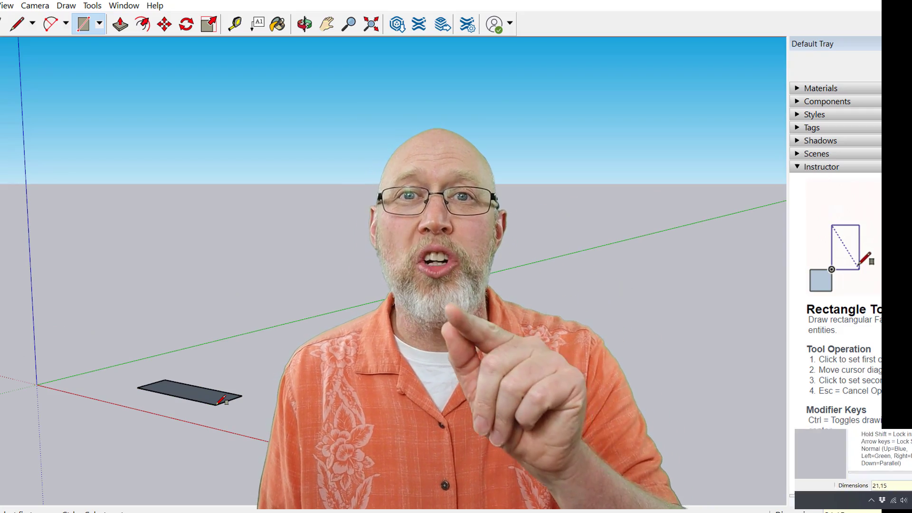
pyautogui.press('Return')
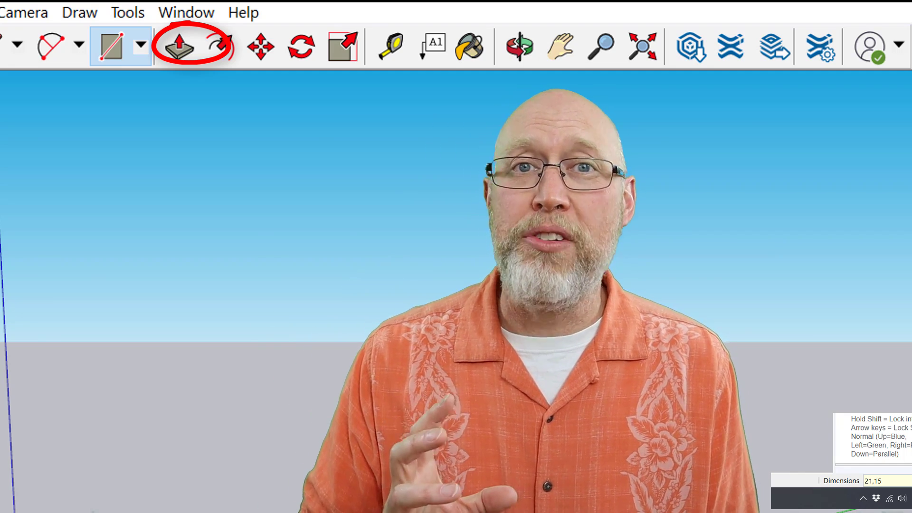
# - Push/Pull the 21 by 15 rectangle up 0.75 into a 3/4-inch slab
pyautogui.click(178, 47)
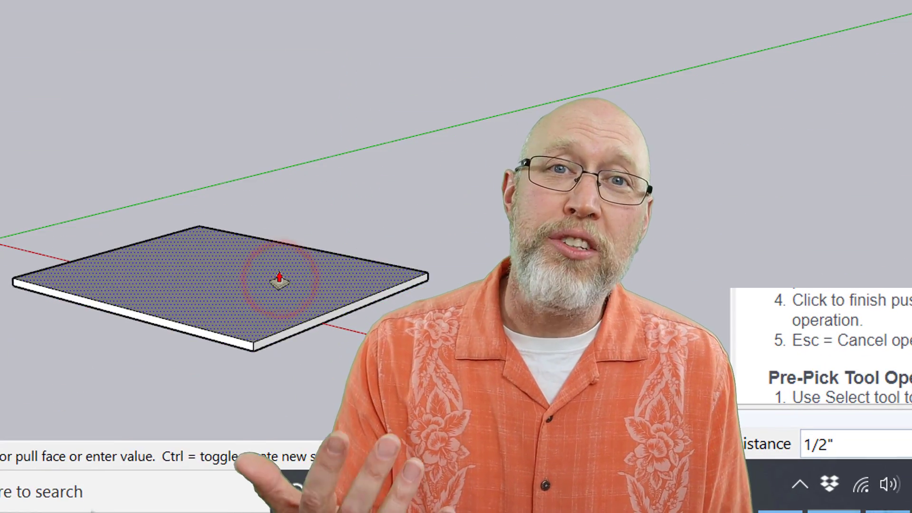
pyautogui.click(280, 280)
pyautogui.write('.75')
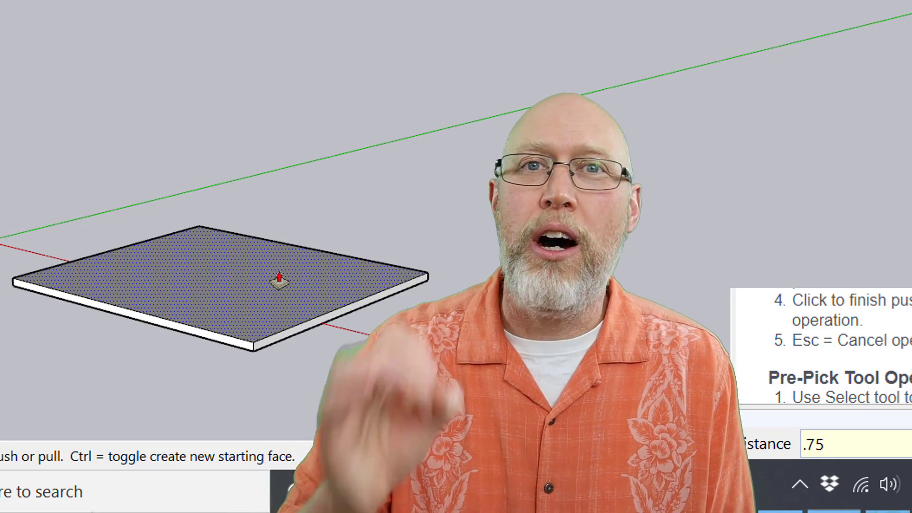
pyautogui.press('Return')
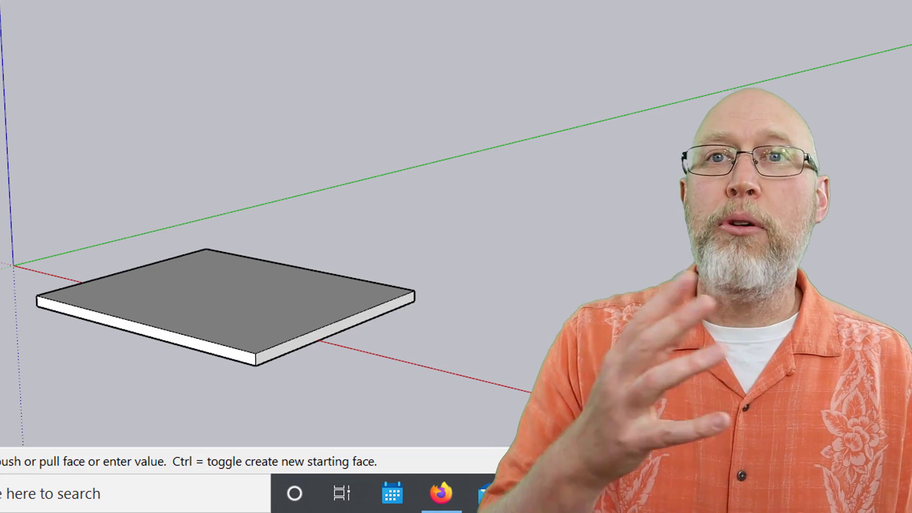
# - Window-select the whole 3/4-inch slab, make it a group, and reselect the group
pyautogui.press('space')
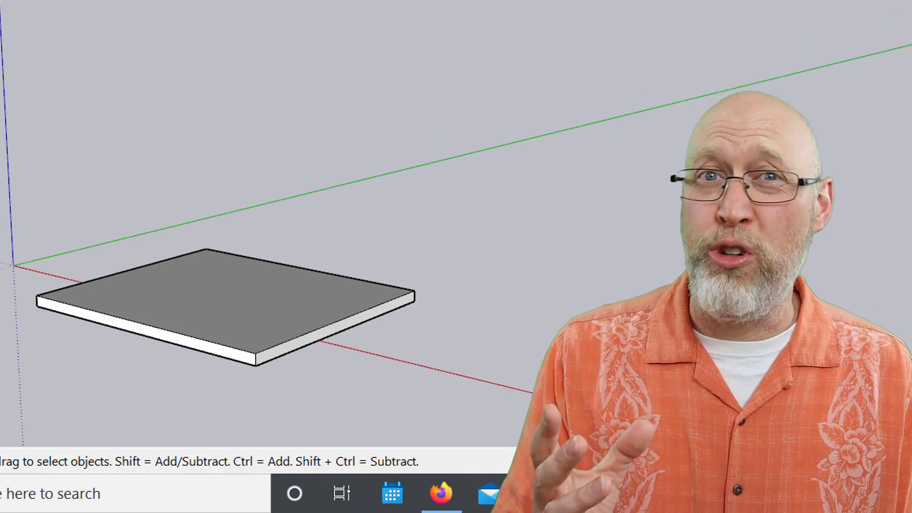
pyautogui.moveTo(8, 168); pyautogui.dragTo(432, 389)
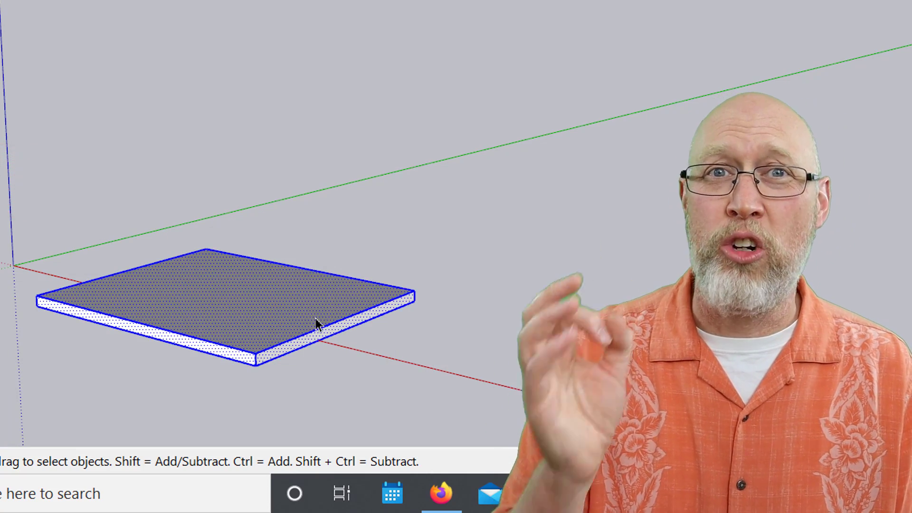
pyautogui.rightClick(306, 311)
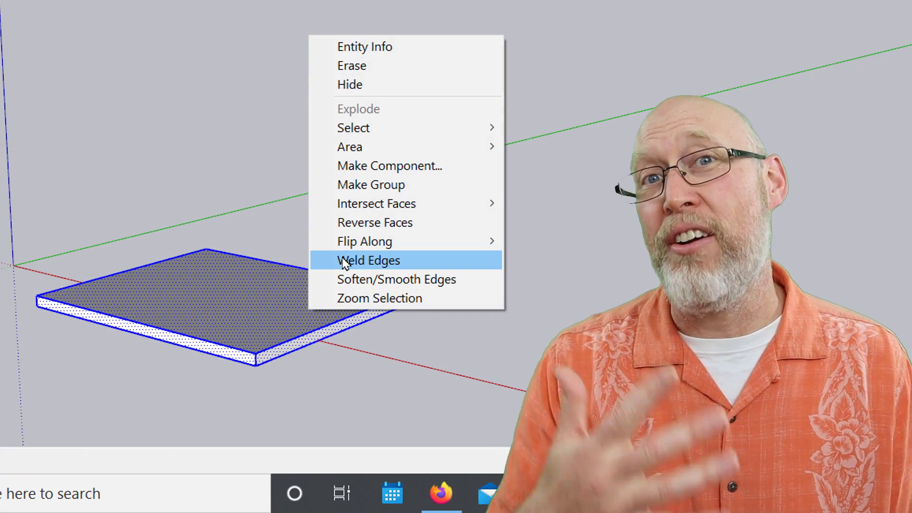
pyautogui.click(413, 187)
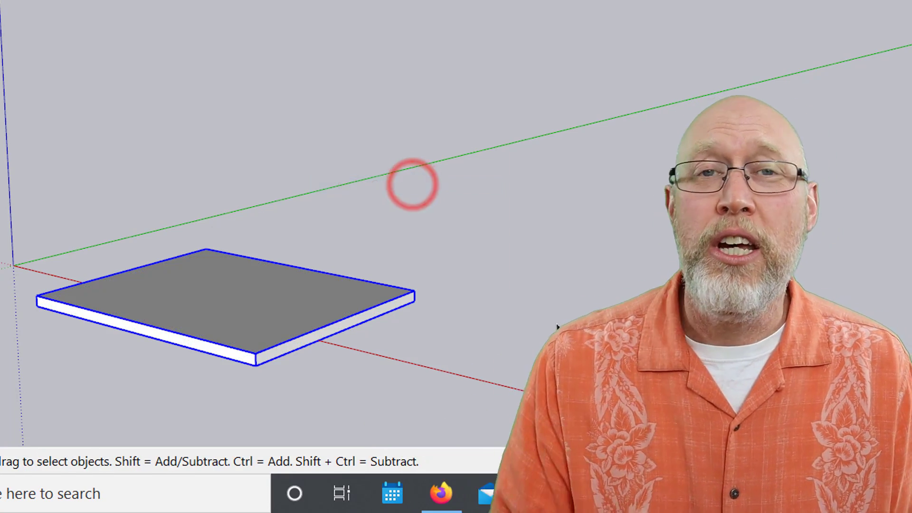
pyautogui.click(552, 316)
pyautogui.click(198, 298)
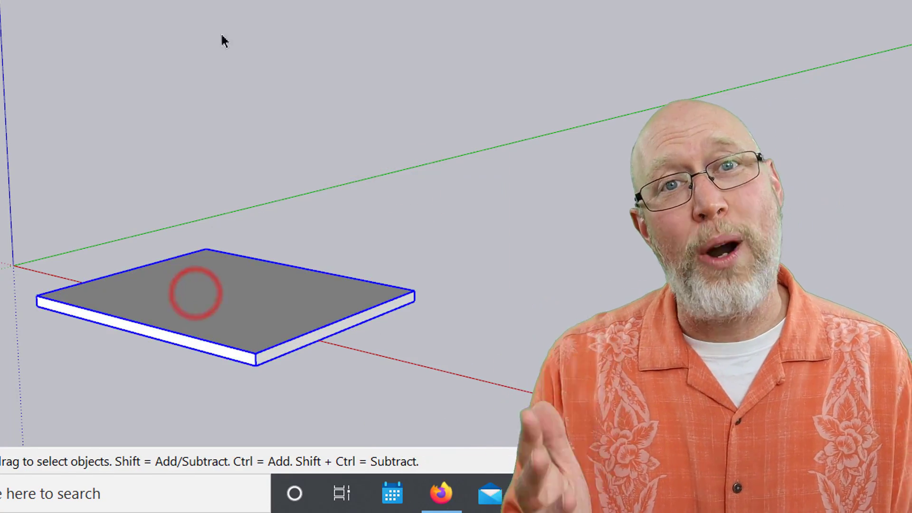
pyautogui.press('m')
pyautogui.press('space')
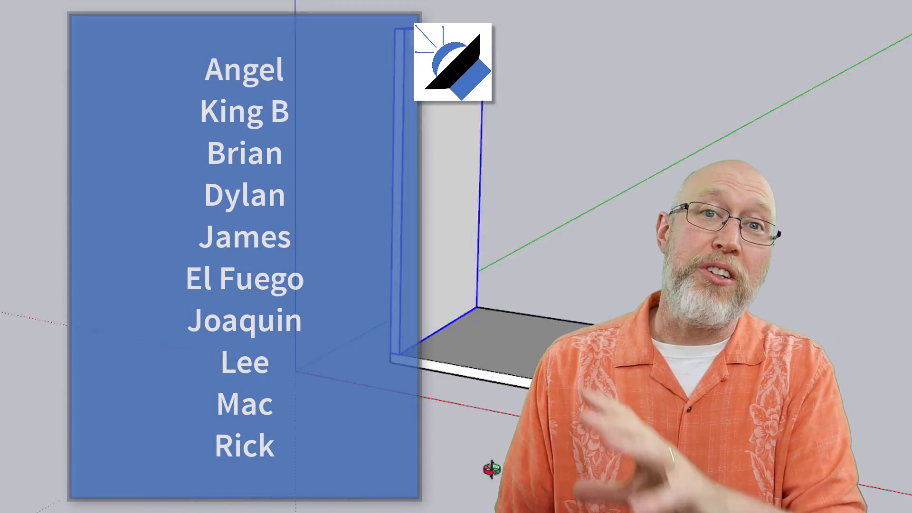
pyautogui.scroll(3, 455, 367)
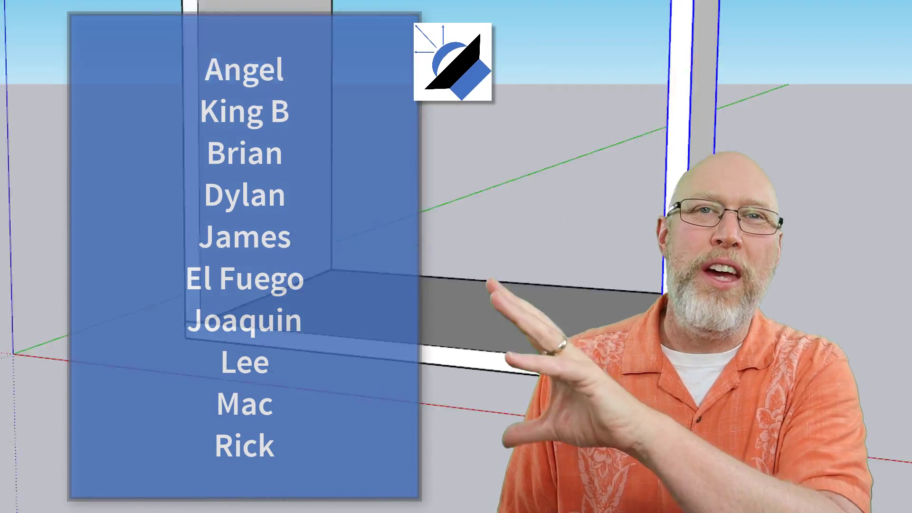
pyautogui.scroll(2, 454, 367)
pyautogui.scroll(-3, 455, 366)
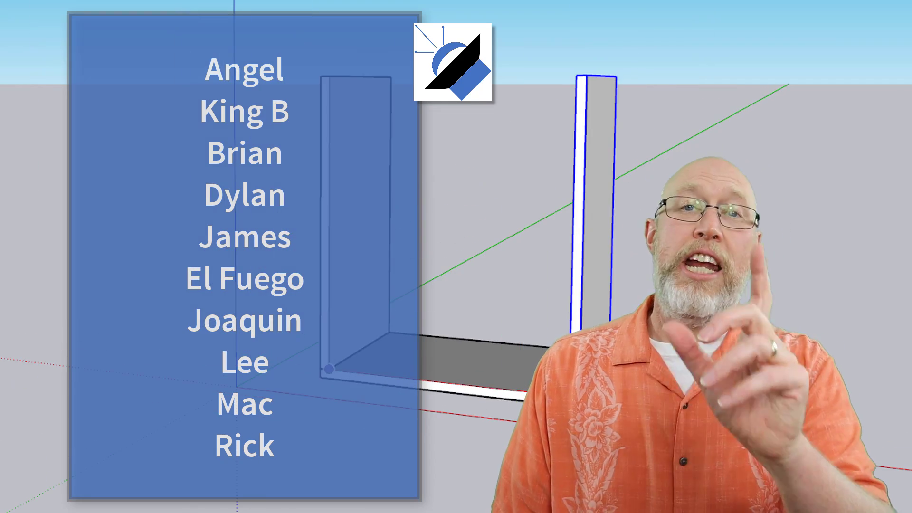
# - From a front view, draw a new rectangular face for the front panel
pyautogui.moveTo(338, 62); pyautogui.dragTo(365, 190, button='middle')
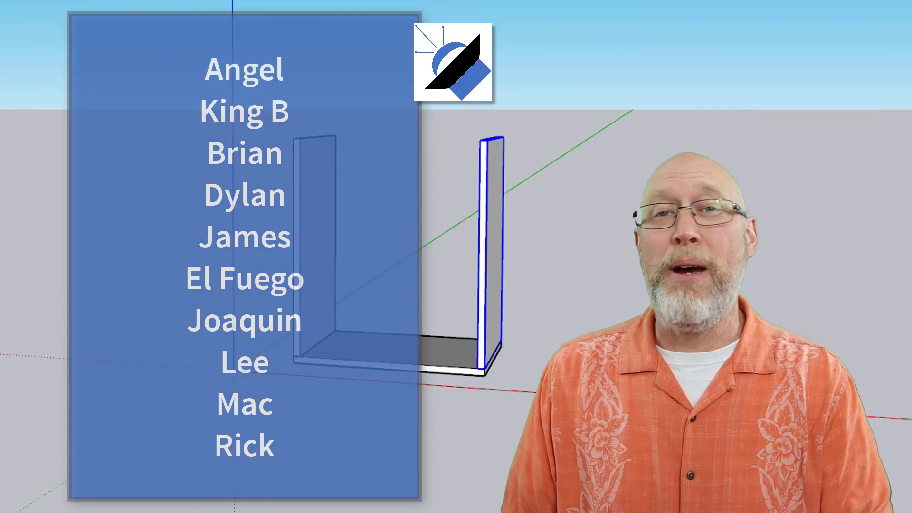
pyautogui.click(365, 129)
pyautogui.click(433, 171)
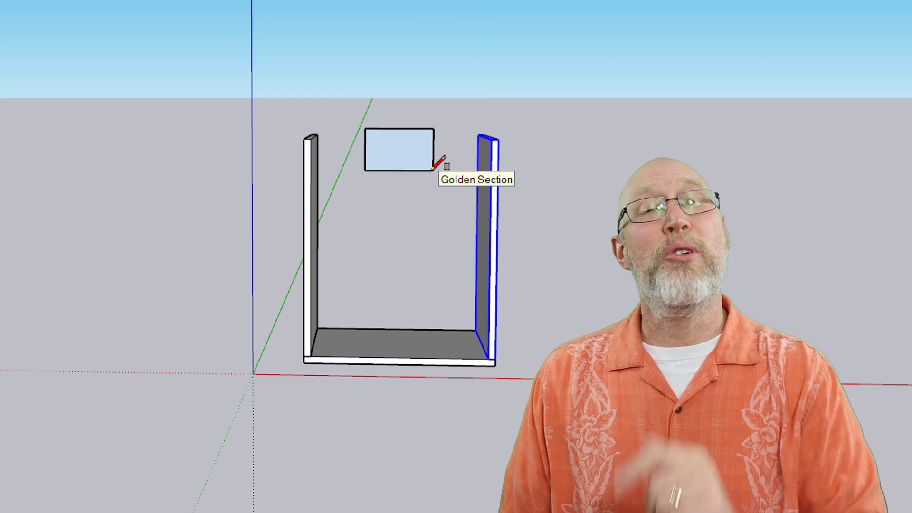
pyautogui.scroll(5, 428, 149)
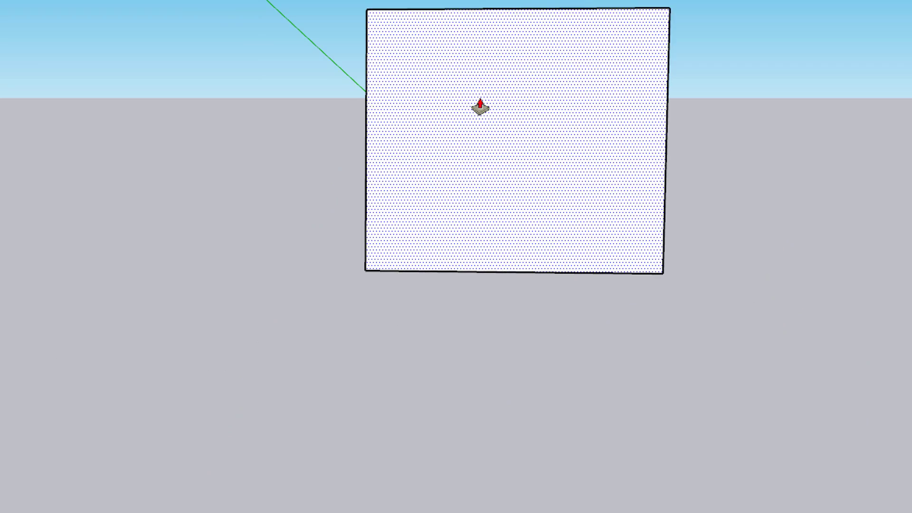
pyautogui.scroll(-3, 480, 106)
pyautogui.moveTo(476, 285); pyautogui.dragTo(389, 96, button='middle')
pyautogui.rightClick(389, 96)
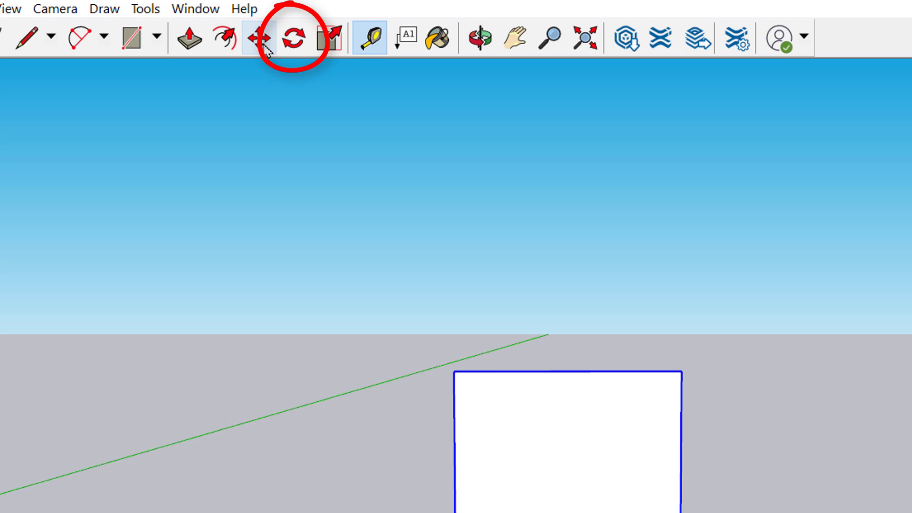
pyautogui.click(261, 39)
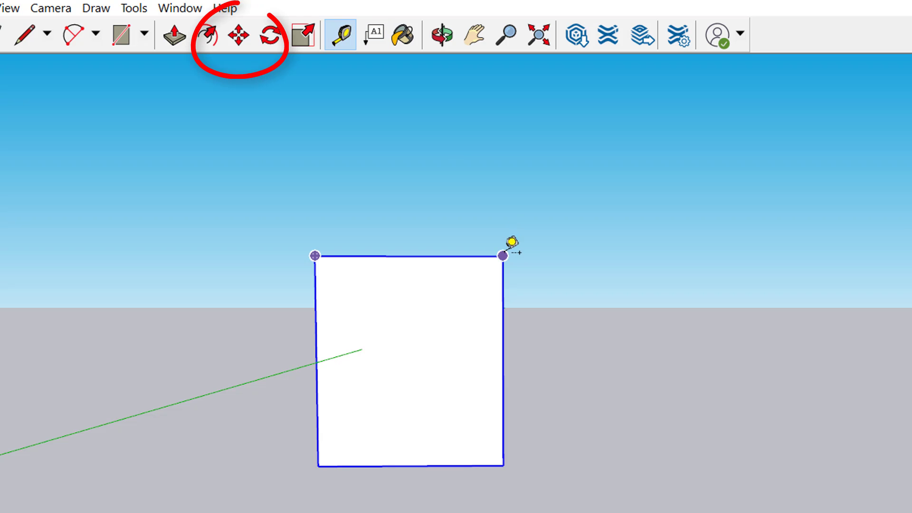
pyautogui.scroll(-2, 67, 107)
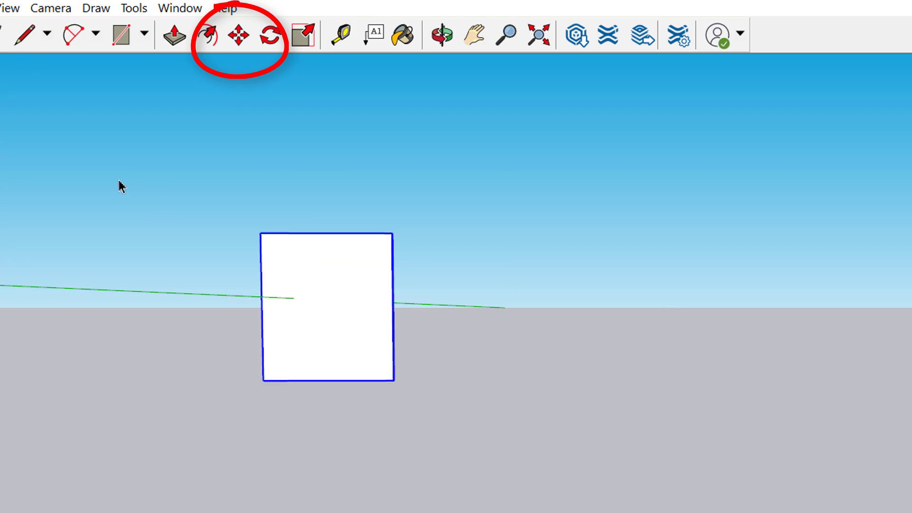
# - Move the front panel by its corner and snap it onto the left side panel's corner
pyautogui.click(476, 36)
pyautogui.moveTo(494, 305); pyautogui.dragTo(530, 448)
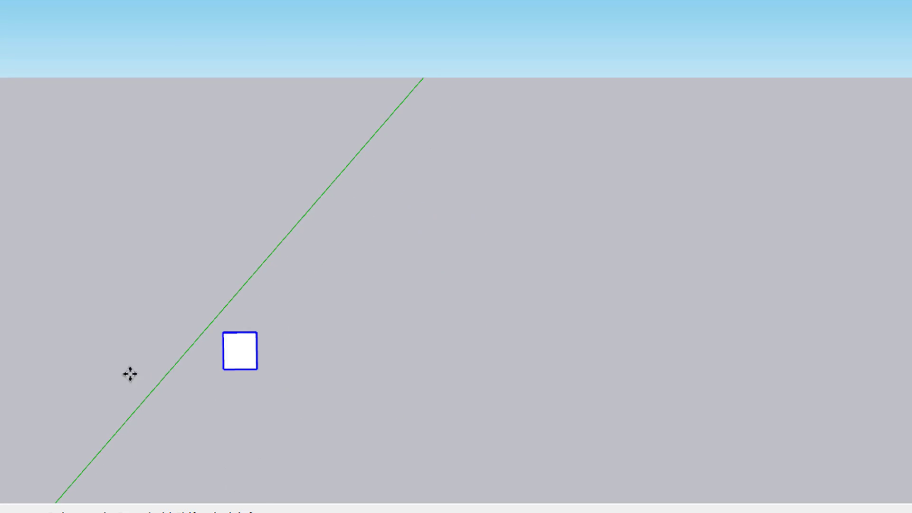
pyautogui.moveTo(130, 373); pyautogui.dragTo(755, 320, button='middle')
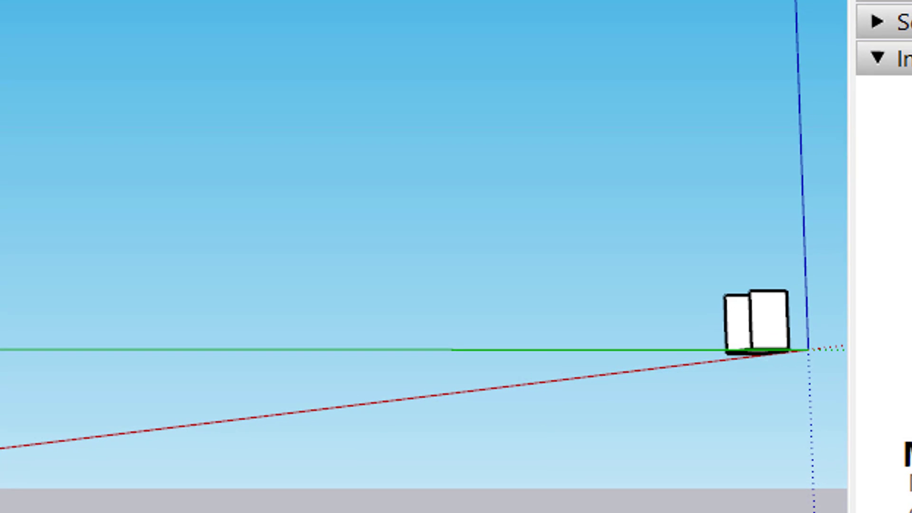
pyautogui.moveTo(599, 324); pyautogui.dragTo(726, 296)
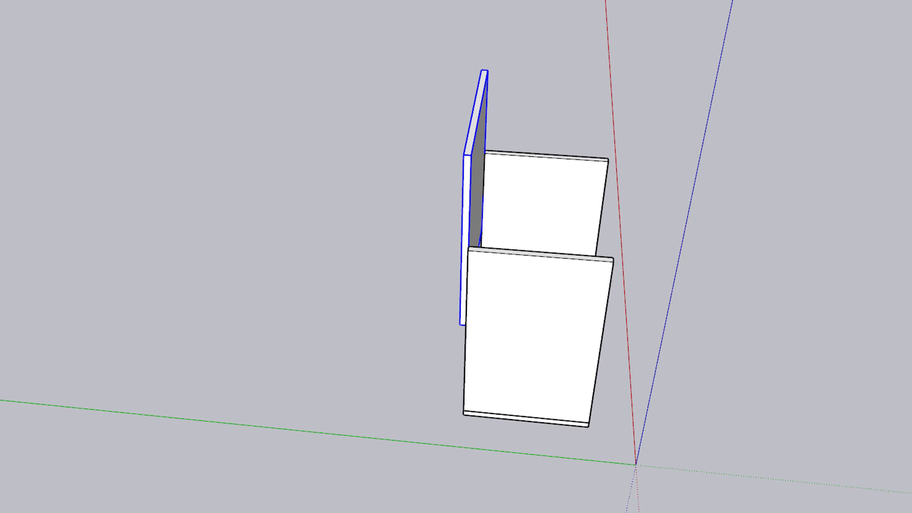
pyautogui.scroll(2, 395, 175)
pyautogui.click(485, 147)
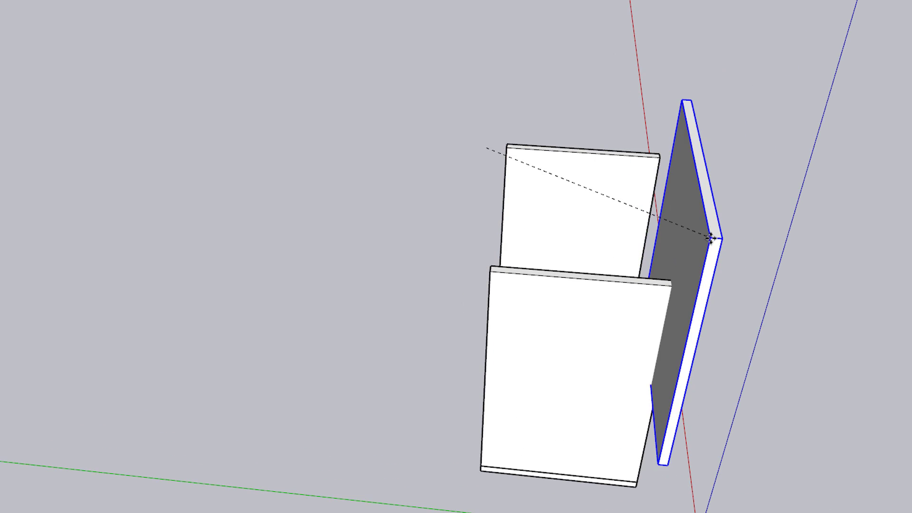
pyautogui.click(696, 164)
pyautogui.scroll(3, 759, 240)
pyautogui.moveTo(544, 220); pyautogui.dragTo(343, 21, button='middle')
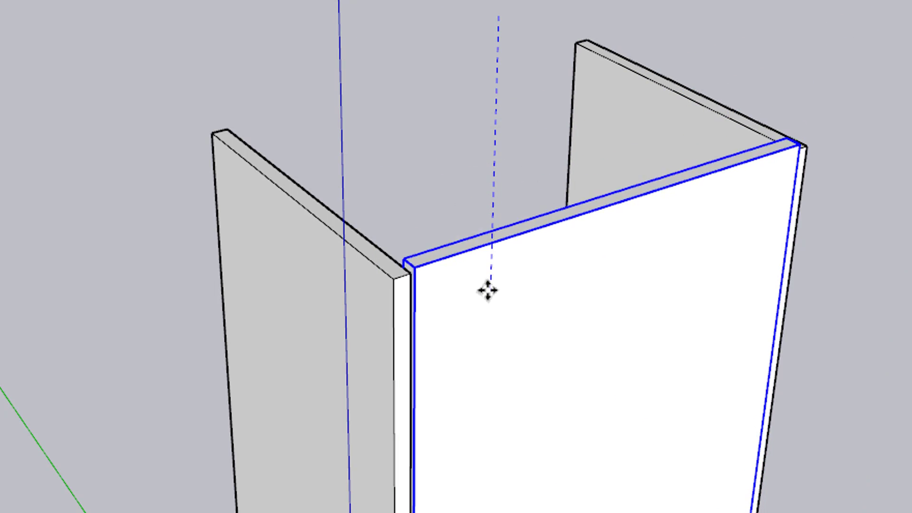
pyautogui.click(440, 282)
pyautogui.scroll(3, 441, 282)
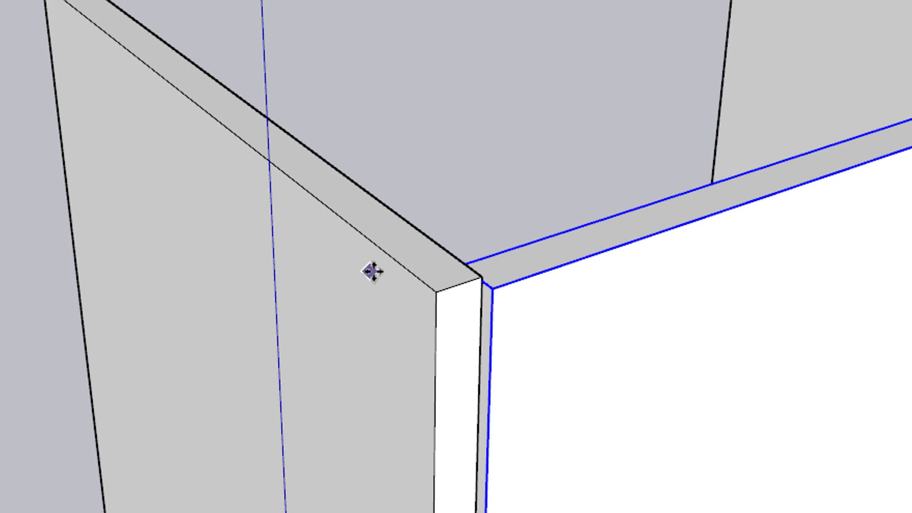
pyautogui.click(494, 285)
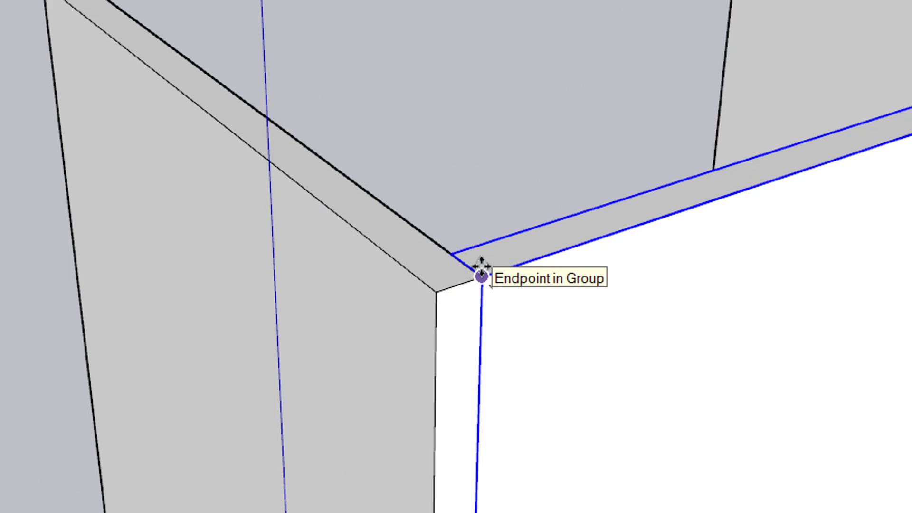
pyautogui.scroll(-4, 254, 306)
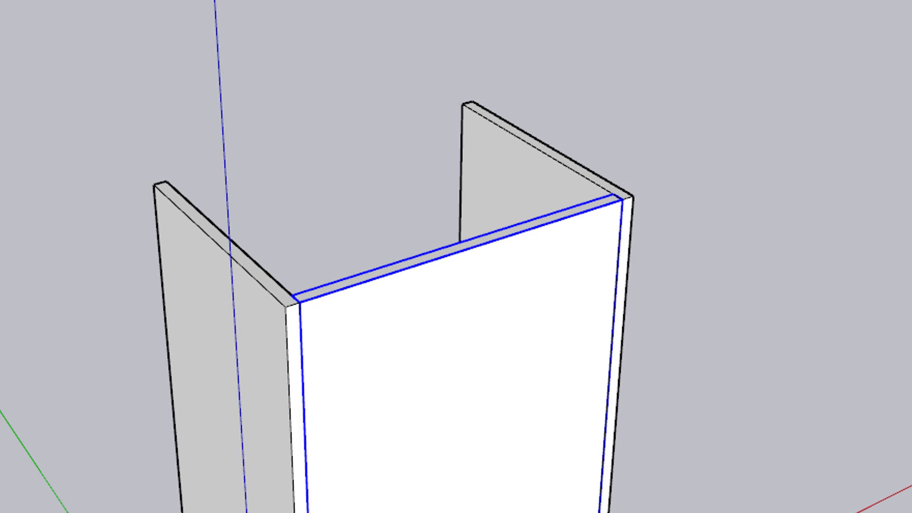
pyautogui.scroll(-5, 64, 300)
# - View the whole three-panel box and enter the front panel group for editing
pyautogui.moveTo(63, 300); pyautogui.dragTo(274, 502, button='middle')
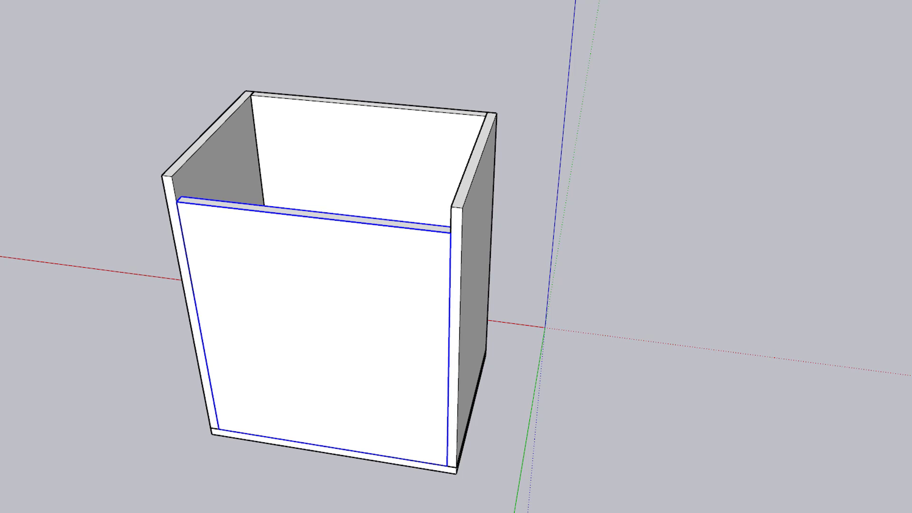
pyautogui.rightClick(231, 206)
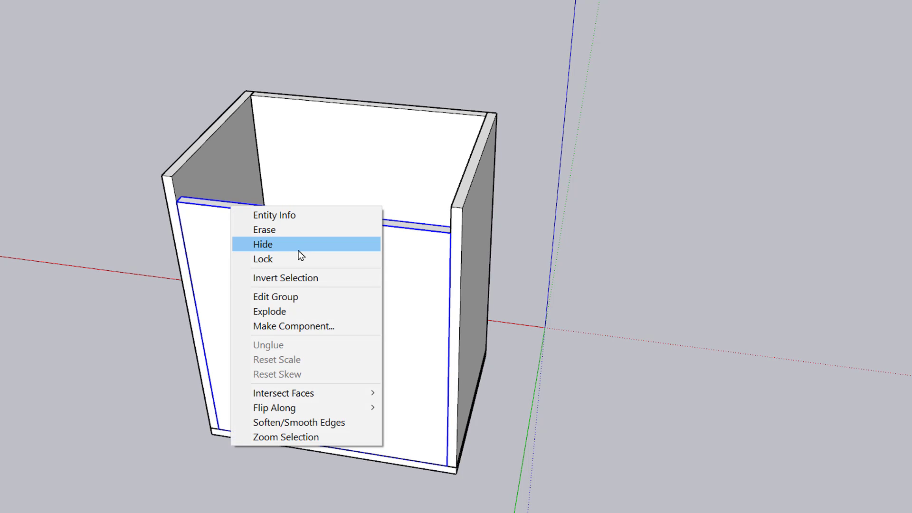
pyautogui.click(314, 301)
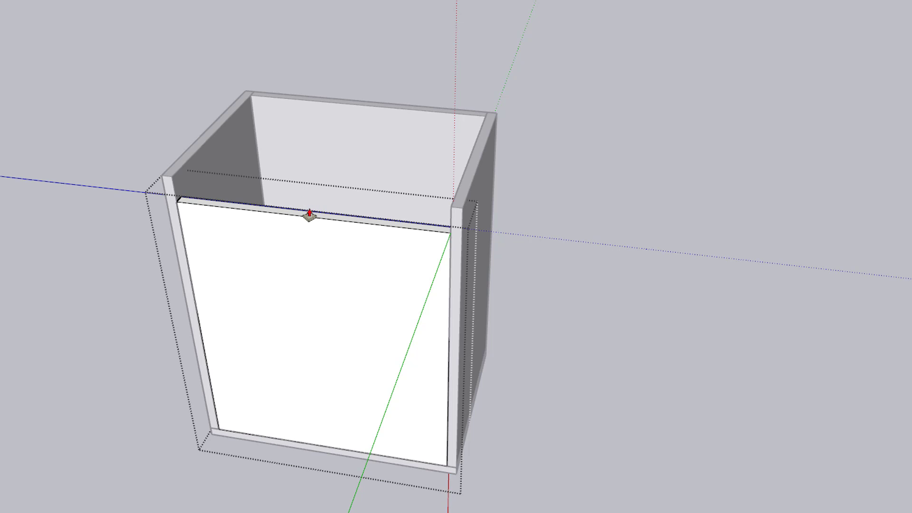
pyautogui.scroll(3, 309, 215)
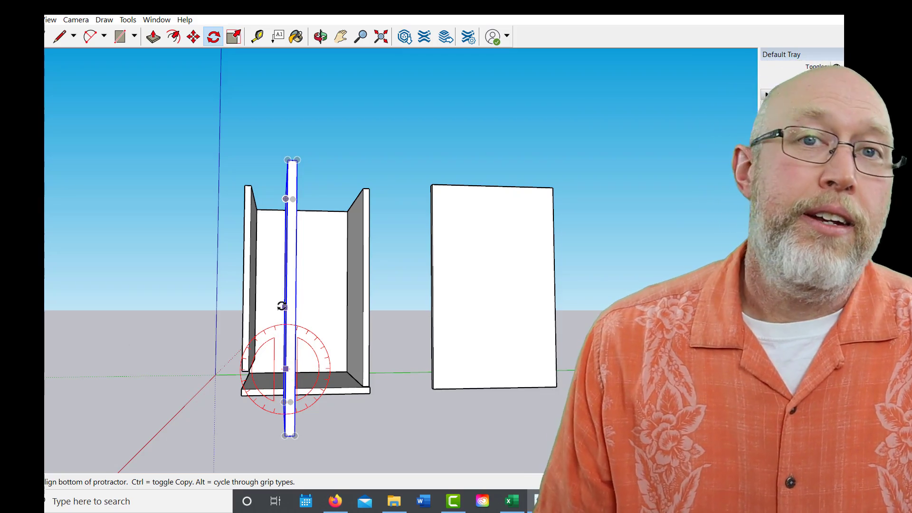
# - Rotate the upright board 90° flat as a shelf, then paste a copy into the box
pyautogui.click(284, 303)
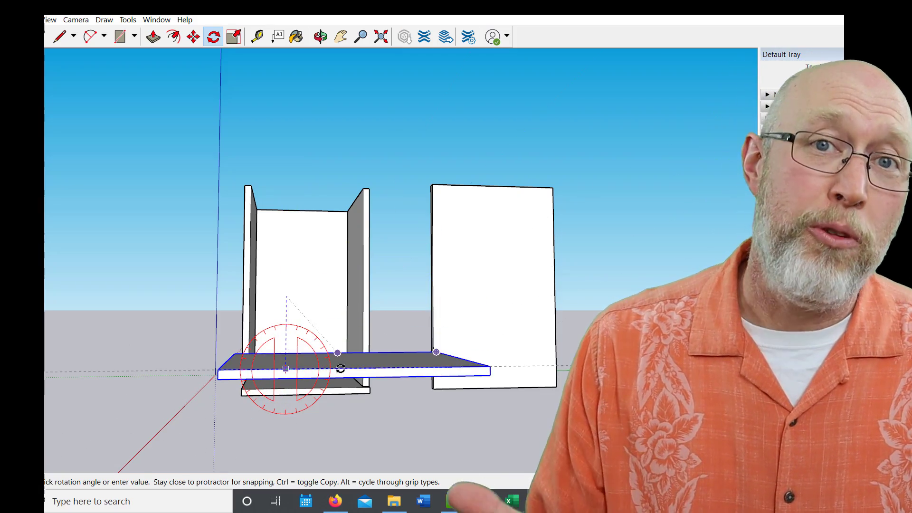
pyautogui.click(342, 372)
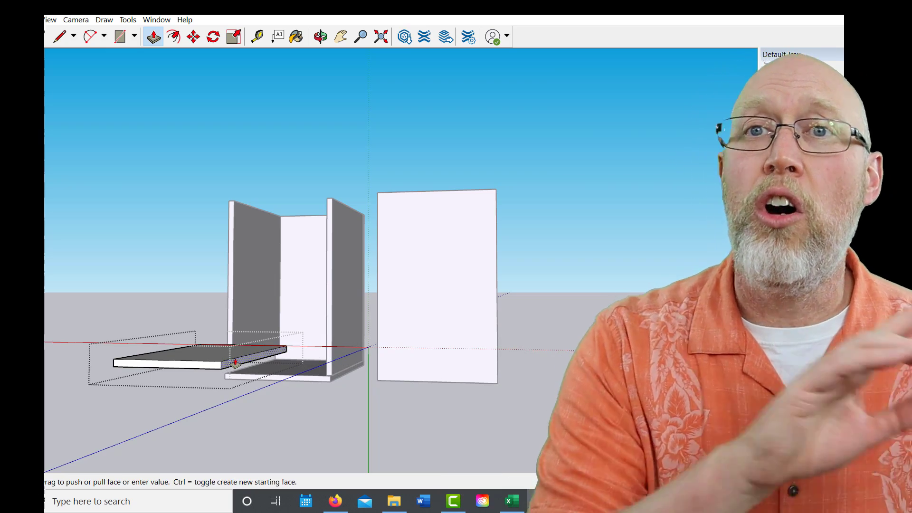
pyautogui.press('space')
pyautogui.moveTo(45, 138); pyautogui.dragTo(87, 383, button='middle')
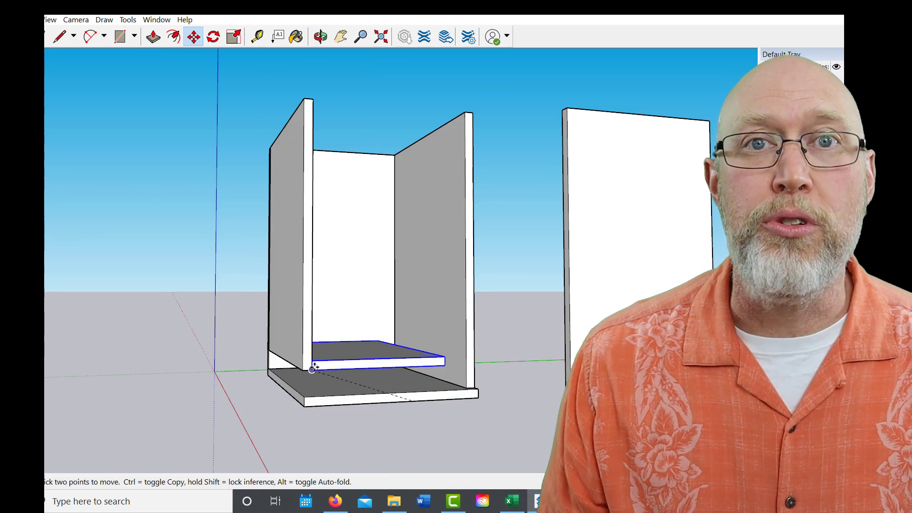
pyautogui.scroll(5, 314, 366)
pyautogui.hotkey('ctrl', 'v')
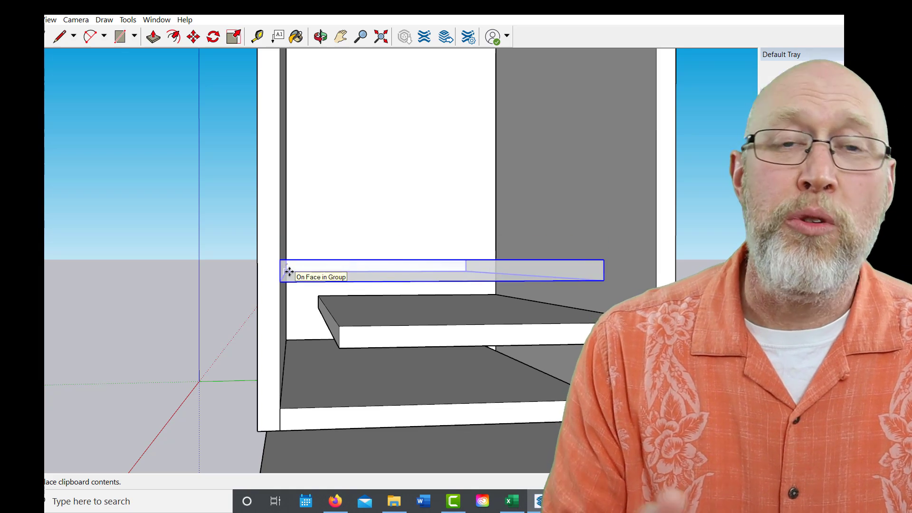
pyautogui.click(287, 271)
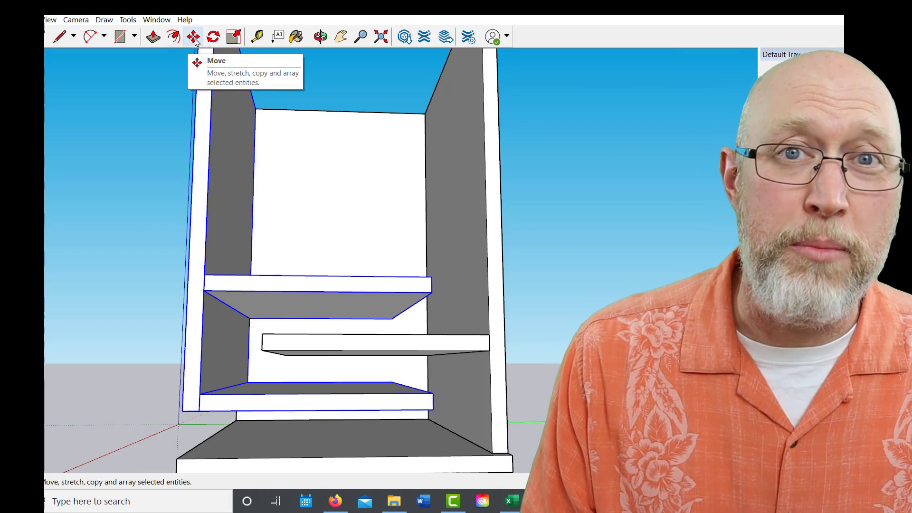
# - Select a side panel and move it by its corner into the cabinet corner
pyautogui.click(194, 39)
pyautogui.press('space')
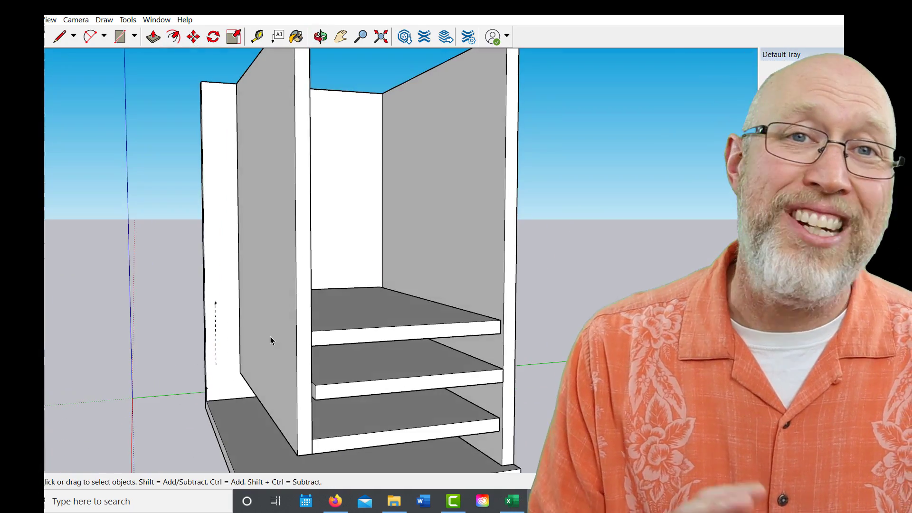
pyautogui.click(286, 300)
pyautogui.press('m')
pyautogui.click(126, 312)
pyautogui.moveTo(126, 312); pyautogui.dragTo(554, 368, button='middle')
pyautogui.press('m')
pyautogui.moveTo(445, 271); pyautogui.dragTo(457, 290, button='middle')
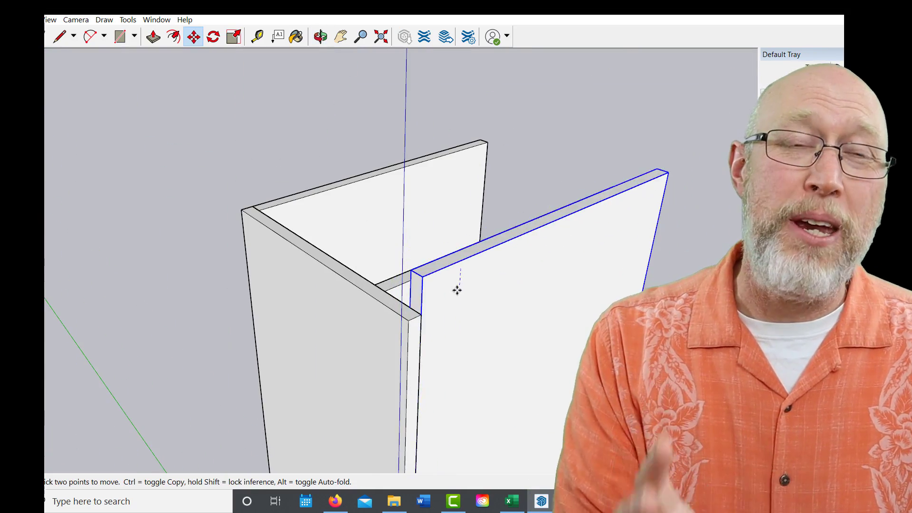
pyautogui.scroll(-2, 457, 290)
pyautogui.click(393, 251)
pyautogui.click(414, 336)
pyautogui.scroll(-2, 562, 357)
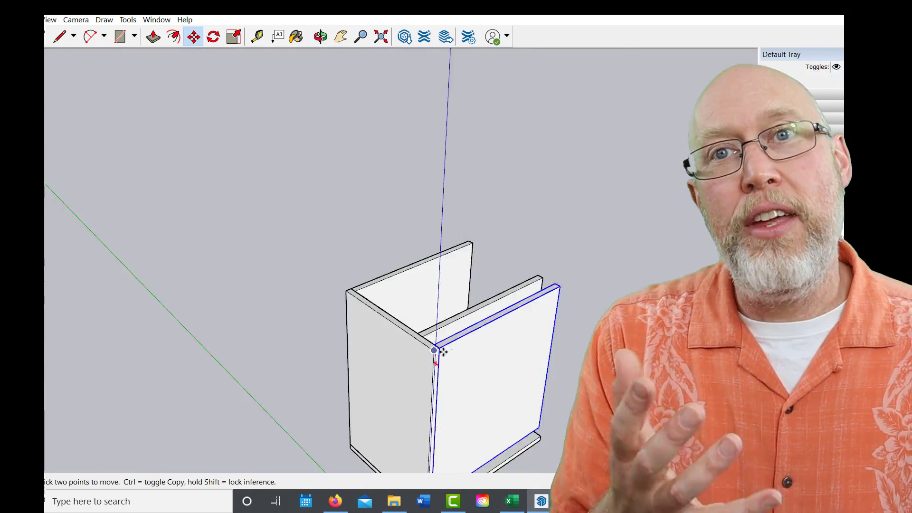
# - Settle the second panel beside the left side, checking it from front and higher views
pyautogui.moveTo(563, 357); pyautogui.dragTo(80, 198, button='middle')
pyautogui.moveTo(288, 441); pyautogui.dragTo(159, 325, button='middle')
pyautogui.scroll(3, 172, 58)
pyautogui.click(359, 279)
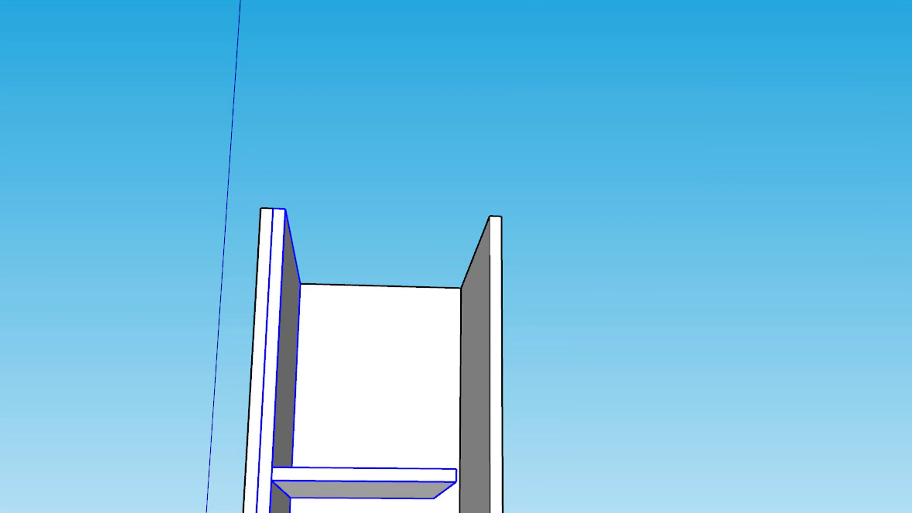
pyautogui.moveTo(615, 454)
pyautogui.keyDown('shift'); pyautogui.mouseDown(button='middle')
pyautogui.moveTo(615, 378)
pyautogui.moveTo(636, 285)
pyautogui.mouseUp(button='middle'); pyautogui.keyUp('shift')
pyautogui.scroll(3, 603, 333)
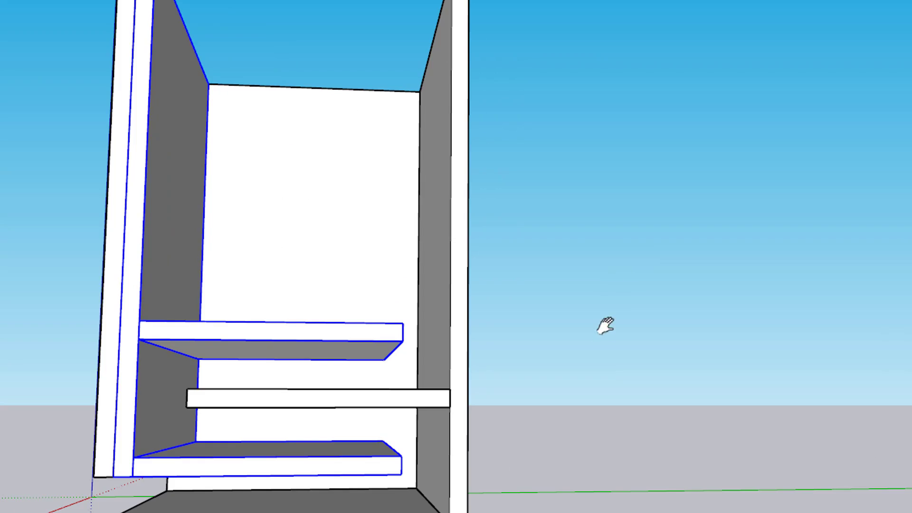
pyautogui.moveTo(603, 332)
pyautogui.mouseDown(button='middle')
pyautogui.moveTo(593, 429)
pyautogui.moveTo(573, 408)
pyautogui.moveTo(574, 456)
pyautogui.mouseUp(button='middle')
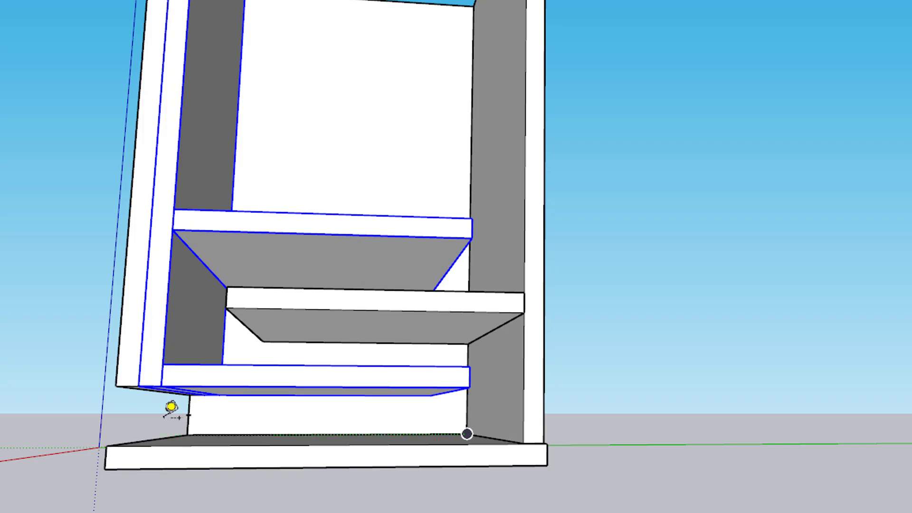
pyautogui.scroll(3, 445, 407)
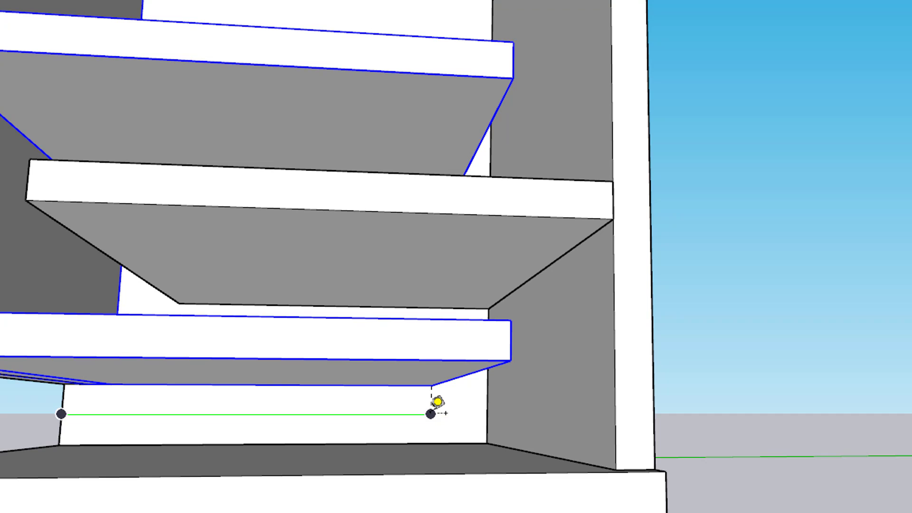
# - Place Tape Measure guides between and below the shelves, then edit a shelf group
pyautogui.moveTo(812, 343); pyautogui.dragTo(765, 379, button='middle')
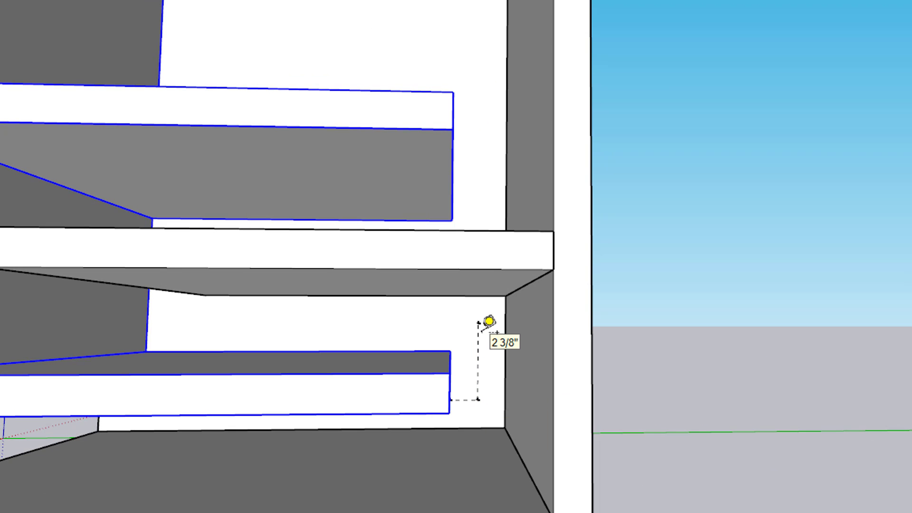
pyautogui.scroll(-3, 450, 380)
pyautogui.moveTo(335, 418); pyautogui.dragTo(766, 311, button='middle')
pyautogui.scroll(3, 683, 353)
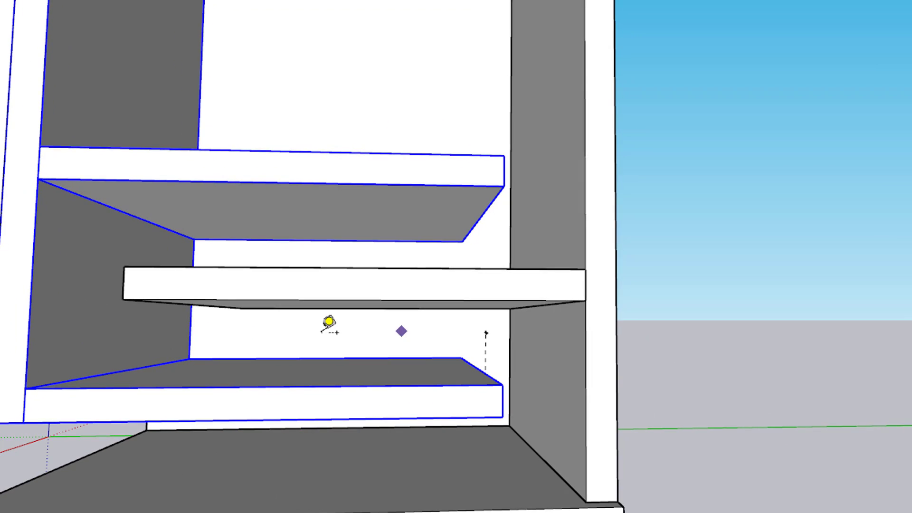
pyautogui.click(471, 332)
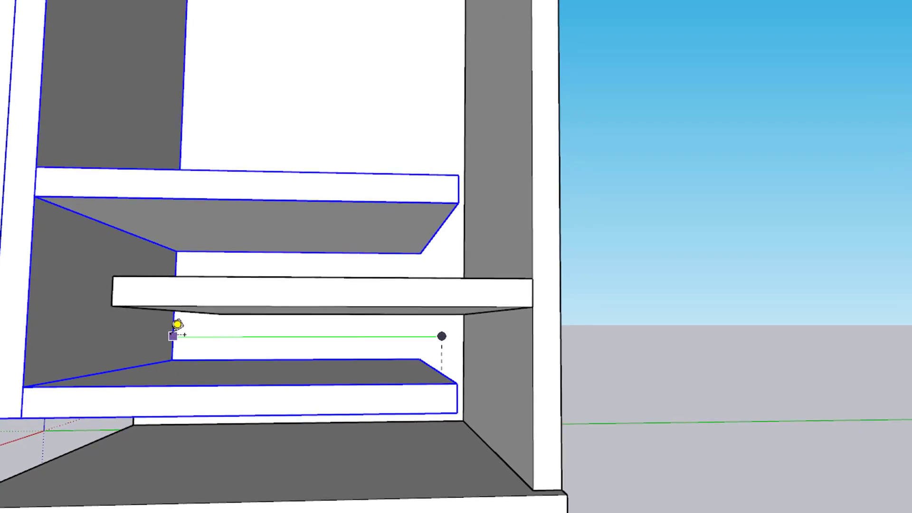
pyautogui.click(184, 322)
pyautogui.moveTo(504, 296); pyautogui.dragTo(637, 378, button='middle')
pyautogui.scroll(3, 130, 330)
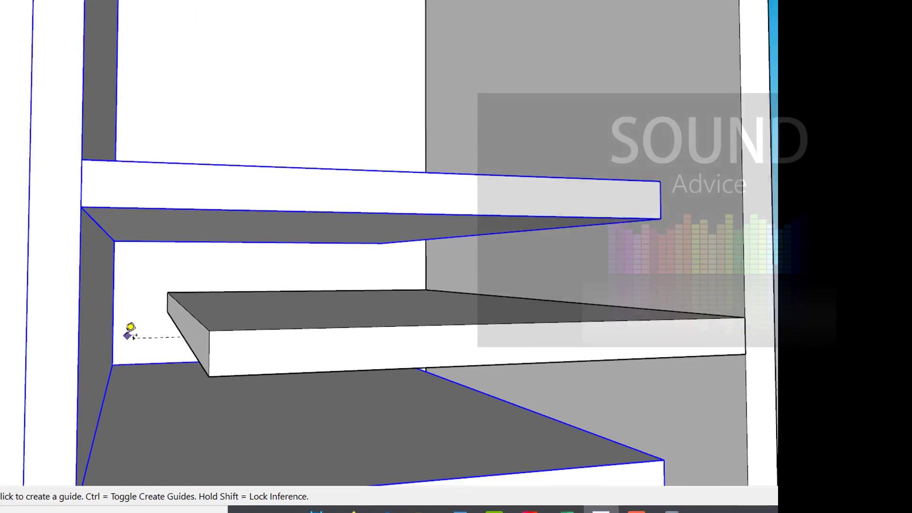
pyautogui.click(123, 339)
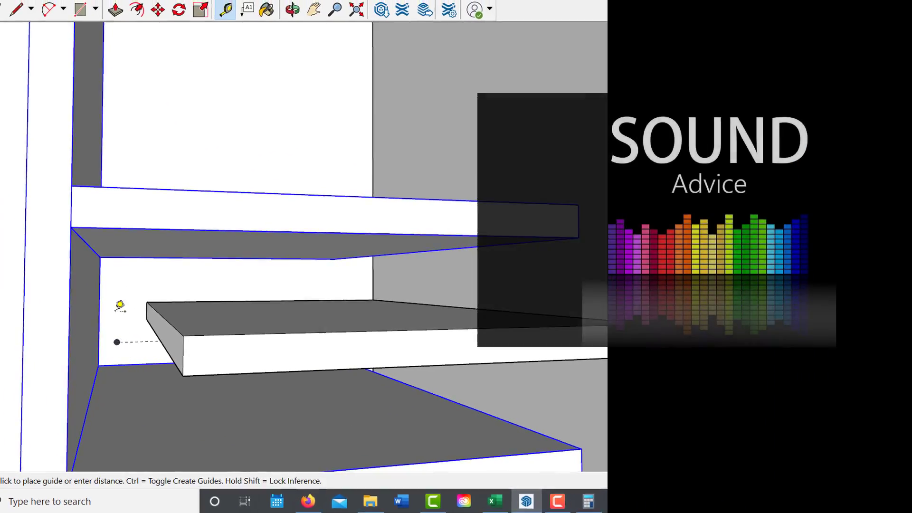
pyautogui.moveTo(202, 281)
pyautogui.mouseDown(button='middle')
pyautogui.moveTo(24, 319)
pyautogui.moveTo(40, 359)
pyautogui.mouseUp(button='middle')
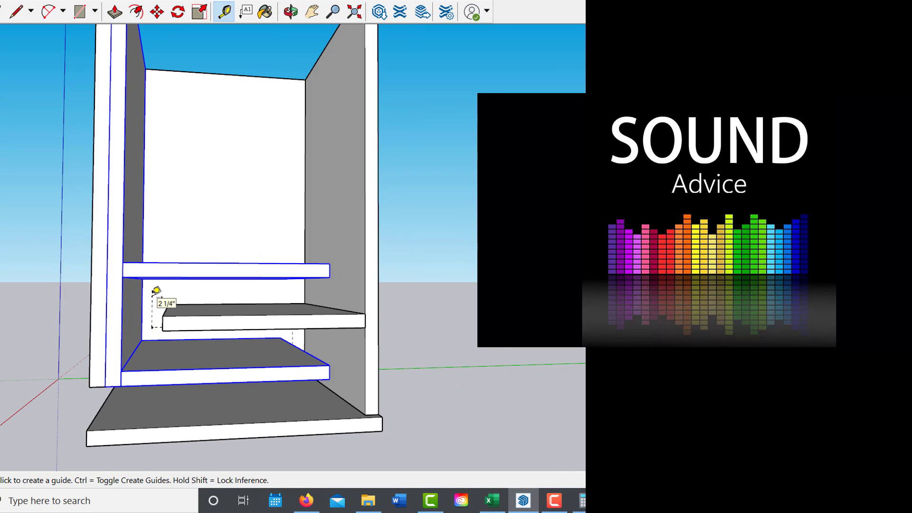
pyautogui.moveTo(156, 291)
pyautogui.mouseDown(button='middle')
pyautogui.moveTo(49, 326)
pyautogui.moveTo(73, 306)
pyautogui.mouseUp(button='middle')
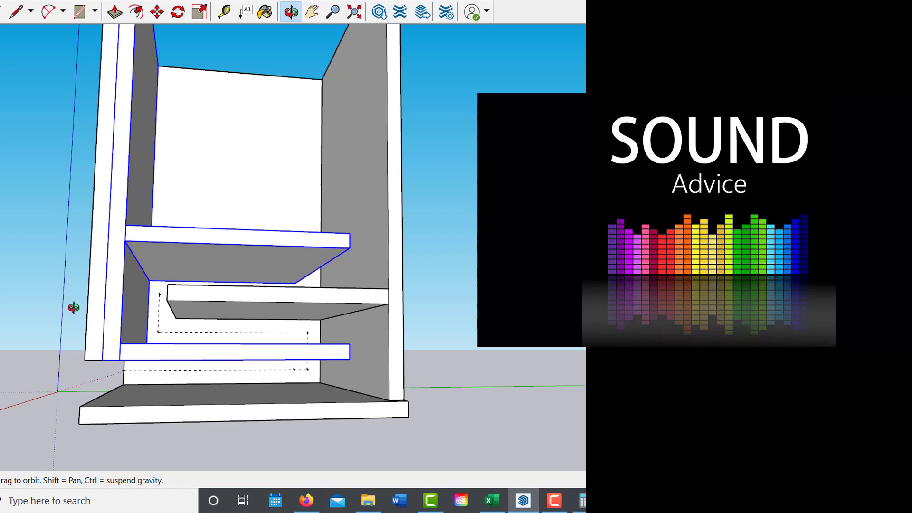
pyautogui.click(312, 368)
pyautogui.scroll(3, 312, 368)
pyautogui.scroll(-5, 152, 360)
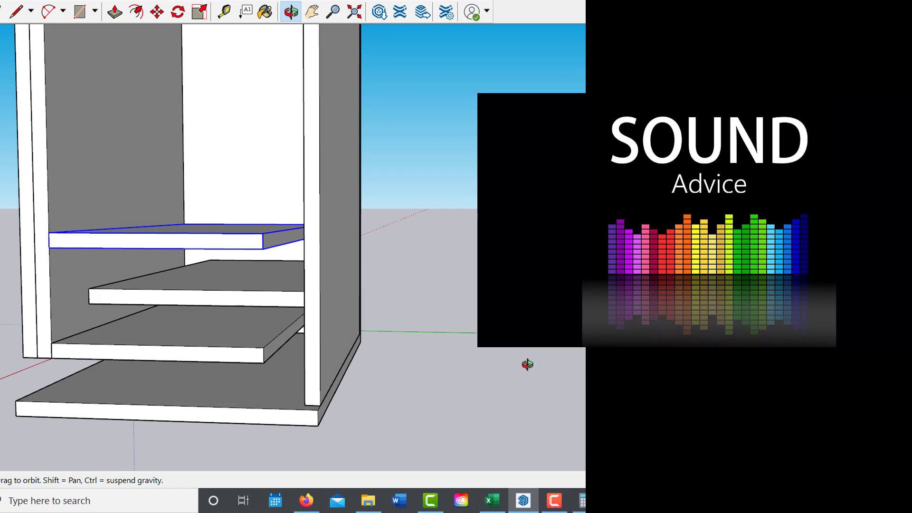
pyautogui.rightClick(162, 233)
pyautogui.click(185, 310)
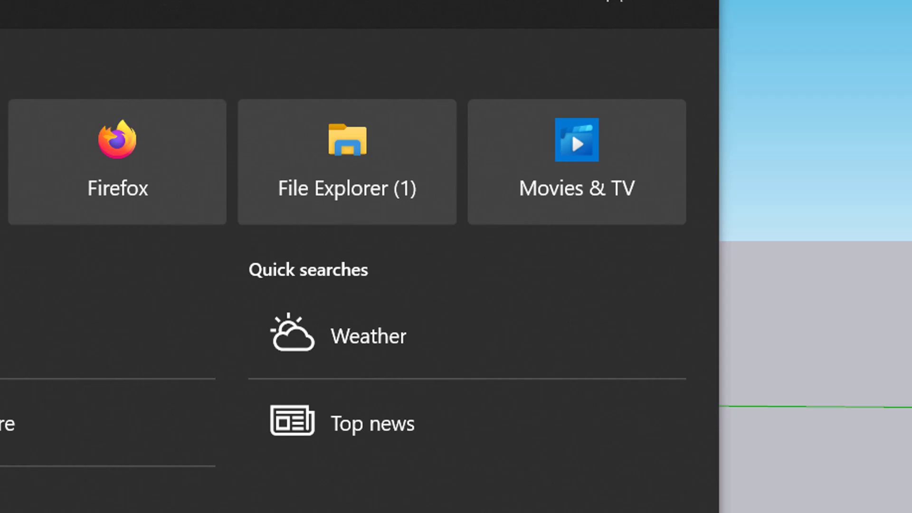
# - In Calculator, multiply 15.75 by 12.75, then halve the remaining length
pyautogui.press('Return')
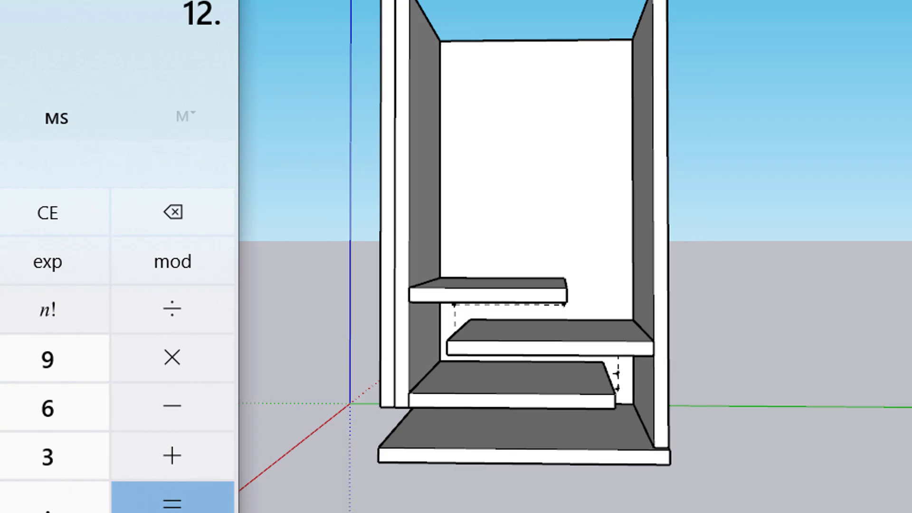
pyautogui.write('75')
pyautogui.click(204, 366)
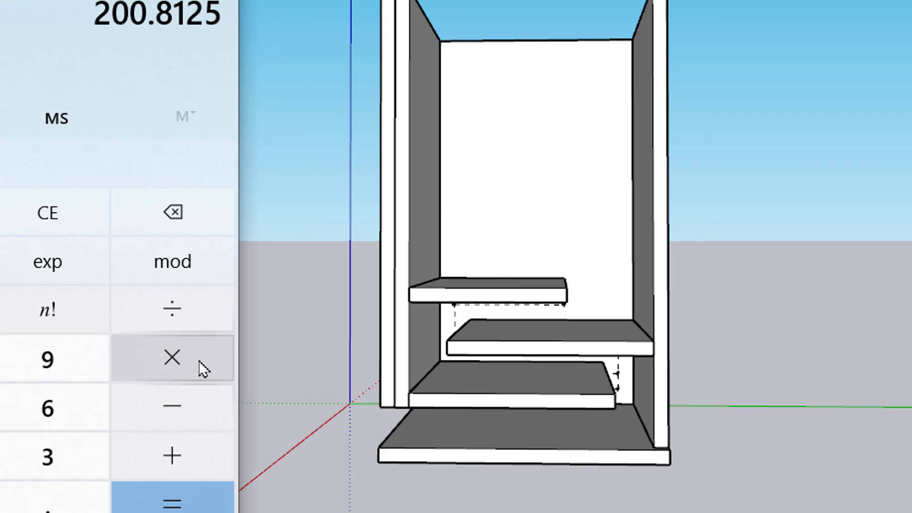
pyautogui.write('-19.5')
pyautogui.click(288, 266)
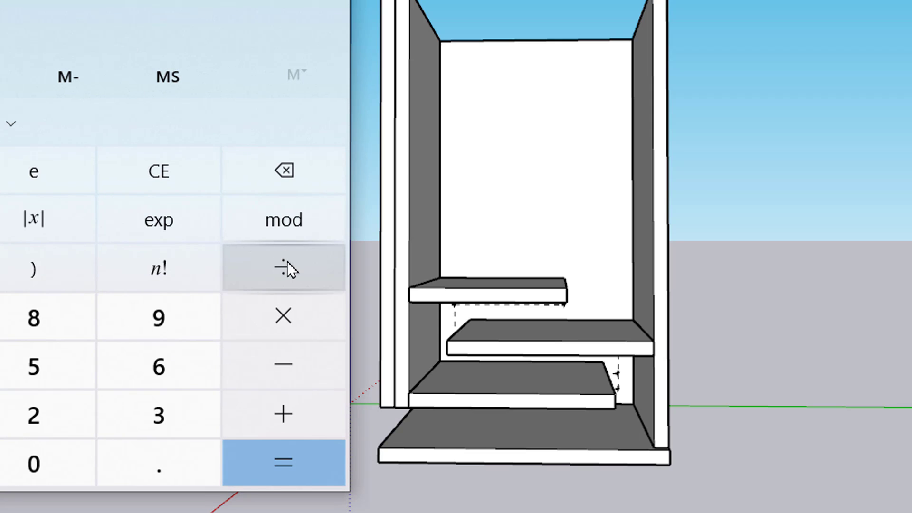
pyautogui.click(32, 414)
pyautogui.click(267, 466)
pyautogui.scroll(5, 653, 394)
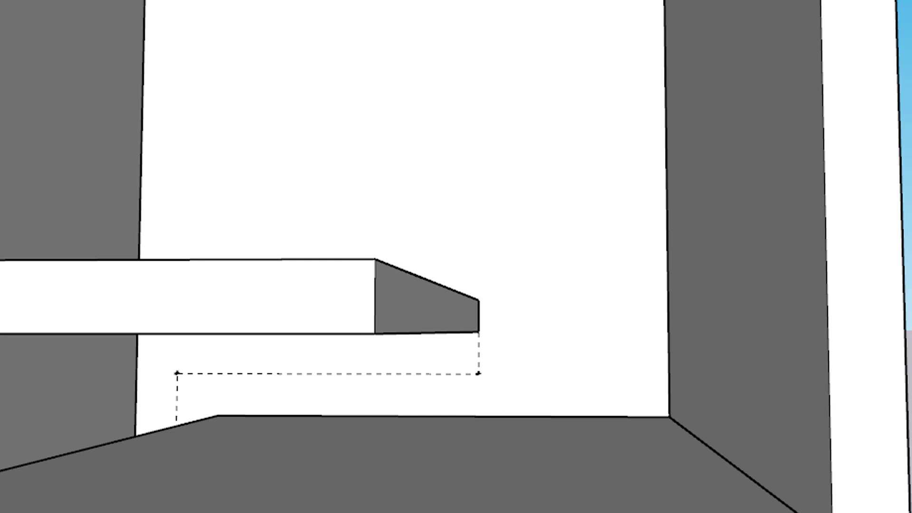
# - Use the calculated value to start a Tape Measure guide at the shelf corner
pyautogui.hotkey('alt', 'Tab')
pyautogui.click(279, 466)
pyautogui.click(480, 300)
pyautogui.hotkey('alt', 'Tab')
pyautogui.click(249, 403)
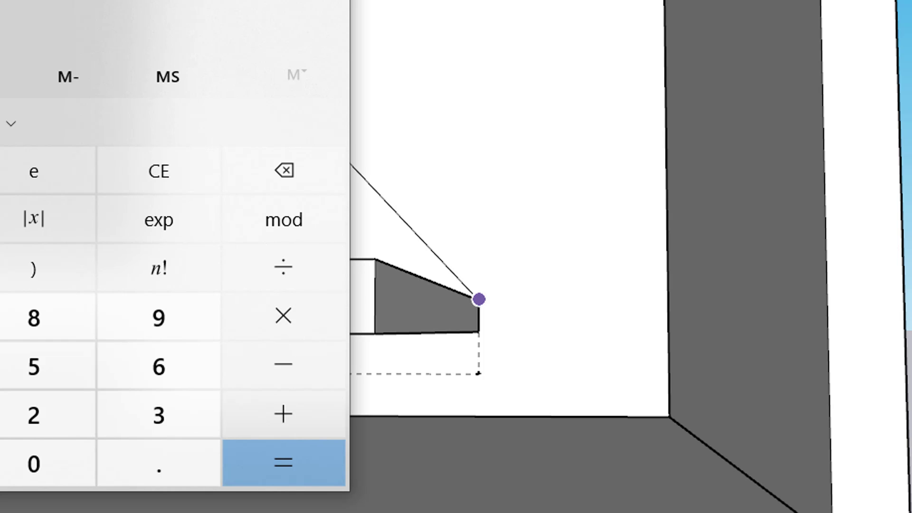
pyautogui.hotkey('alt', 'Tab')
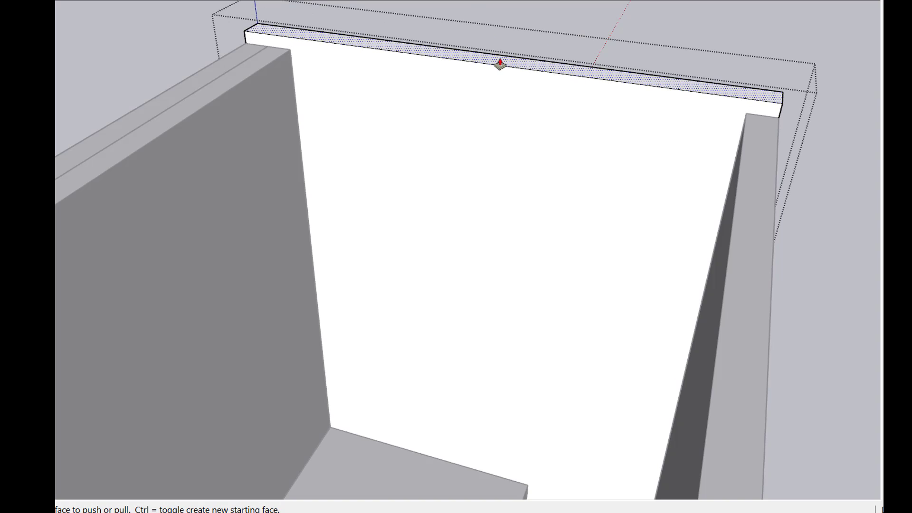
# - Finish raising the top board, then edit a wall group and push its top face up
pyautogui.click(500, 65)
pyautogui.press('l')
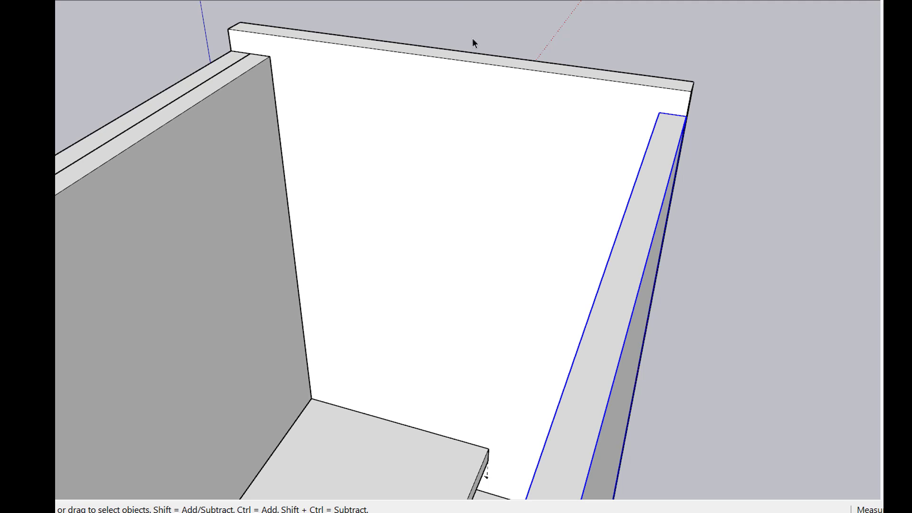
pyautogui.rightClick(630, 237)
pyautogui.click(694, 322)
pyautogui.click(667, 160)
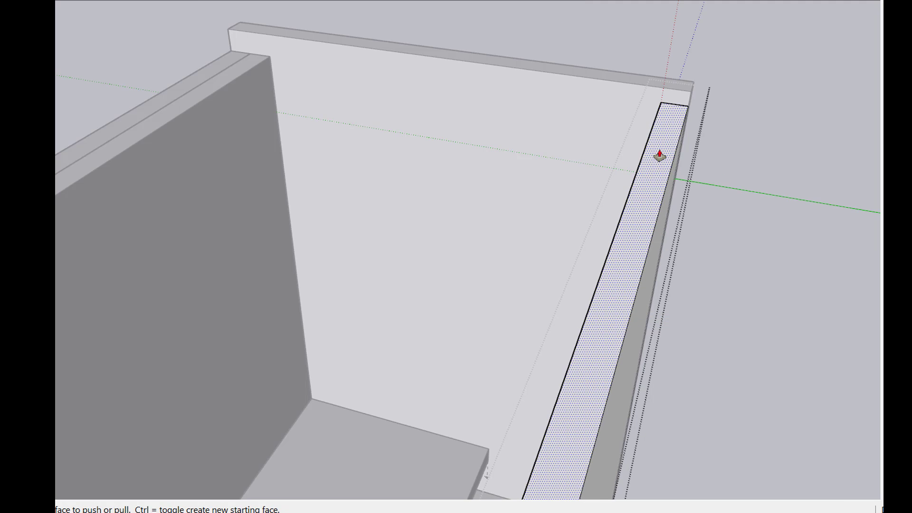
pyautogui.click(659, 155)
pyautogui.press('space')
# - Edit the left wall and the other side wall groups and raise the side wall's top face
pyautogui.click(235, 75)
pyautogui.rightClick(235, 76)
pyautogui.click(275, 159)
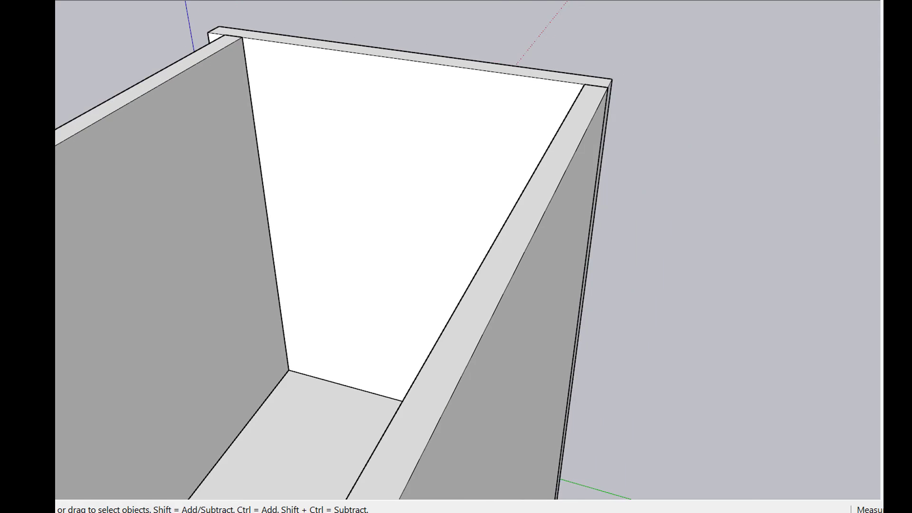
pyautogui.click(336, 143)
pyautogui.rightClick(335, 143)
pyautogui.click(405, 224)
pyautogui.press('p')
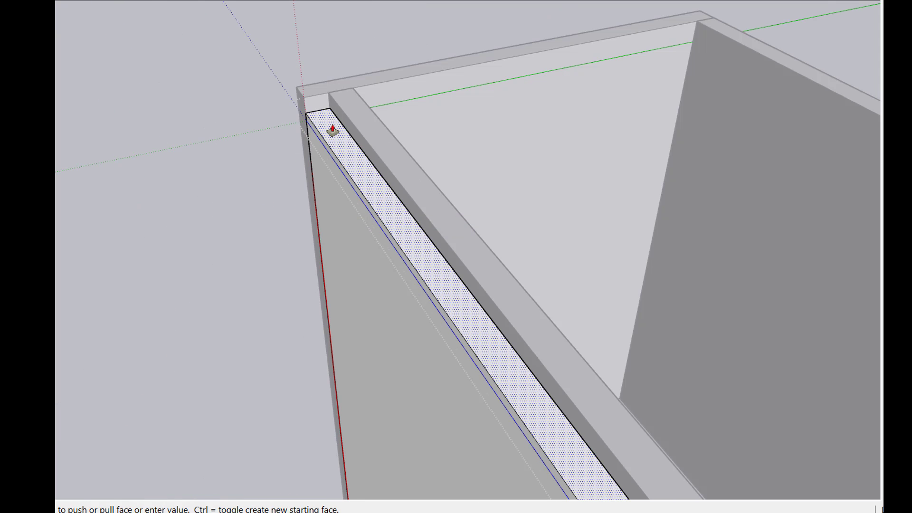
pyautogui.click(332, 130)
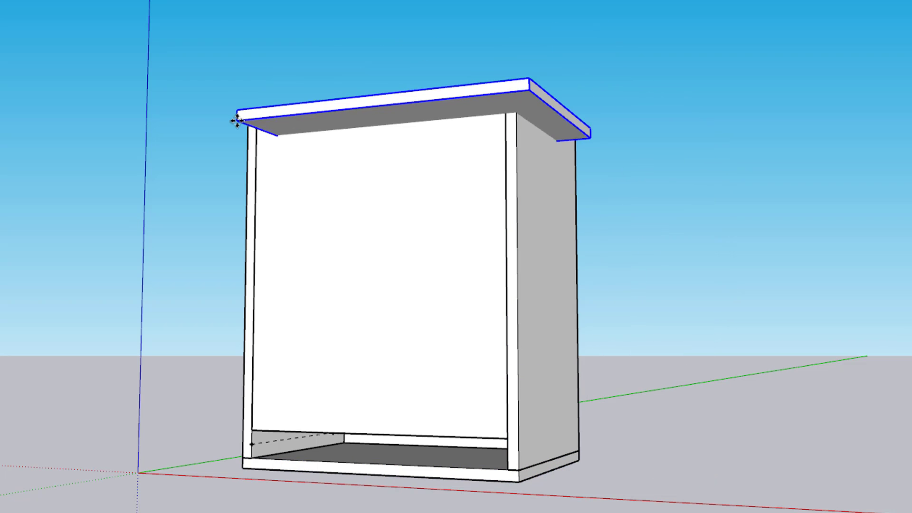
# - From a top-down view, drop the lid onto the cabinet top, then orbit to its side
pyautogui.moveTo(234, 102); pyautogui.dragTo(203, 213, button='middle')
pyautogui.moveTo(361, 142); pyautogui.dragTo(479, 149)
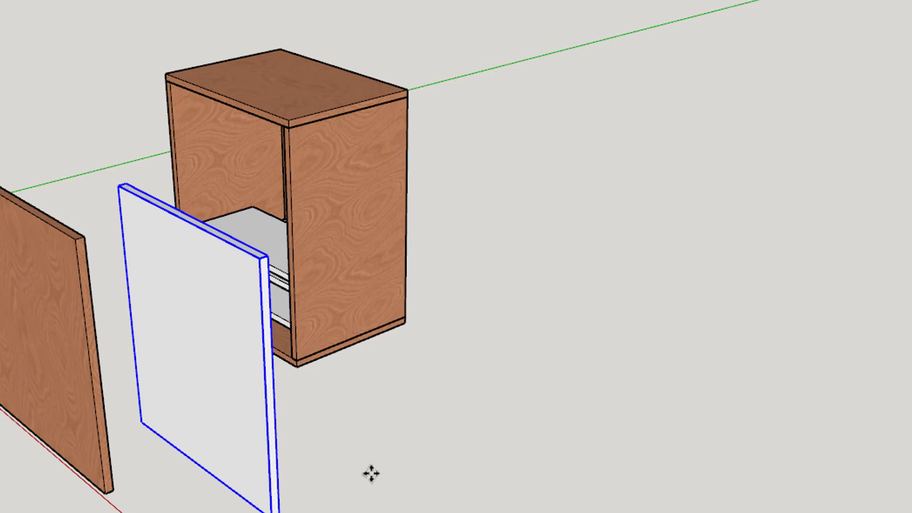
pyautogui.scroll(-3, 371, 474)
pyautogui.moveTo(382, 467)
pyautogui.mouseDown(button='middle')
pyautogui.moveTo(582, 261)
pyautogui.moveTo(474, 88)
pyautogui.moveTo(285, 331)
pyautogui.moveTo(240, 425)
pyautogui.moveTo(331, 450)
pyautogui.mouseUp(button='middle')
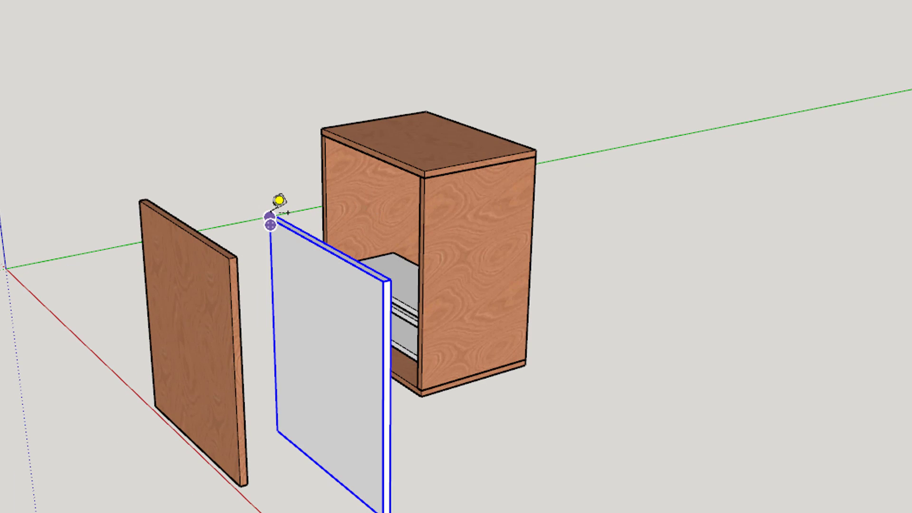
pyautogui.scroll(2, 257, 217)
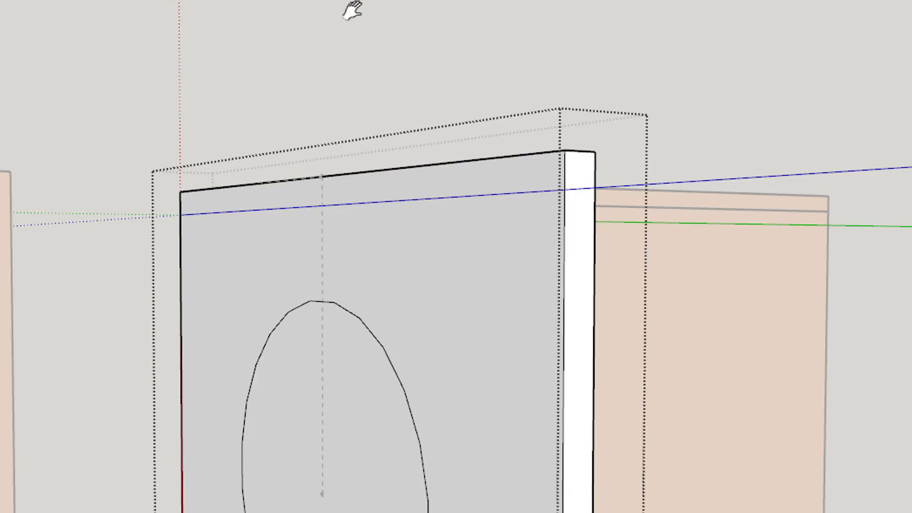
# - Pan to the grey baffle and trial-recess the ellipse face before returning it flush
pyautogui.keyDown('shift'); pyautogui.moveTo(416, 482); pyautogui.dragTo(478, 314, button='middle'); pyautogui.keyUp('shift')
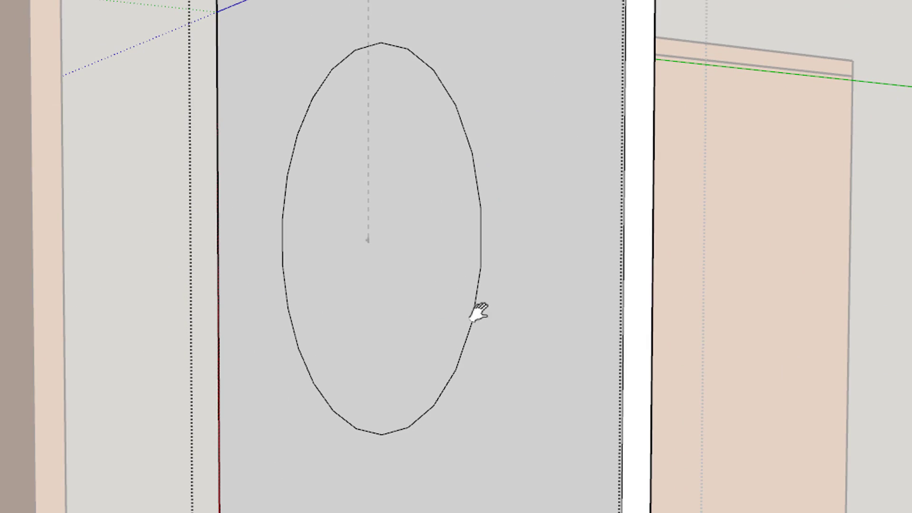
pyautogui.scroll(-3, 477, 314)
pyautogui.scroll(-3, 422, 299)
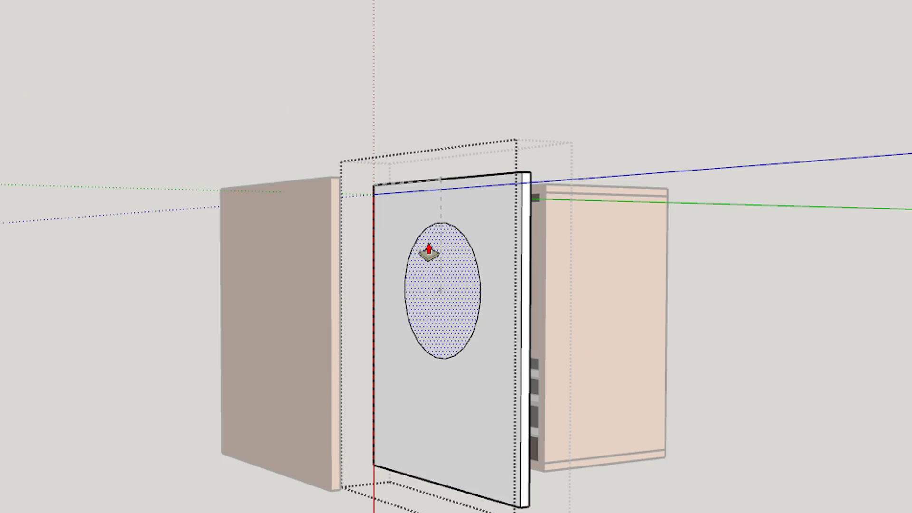
pyautogui.click(441, 246)
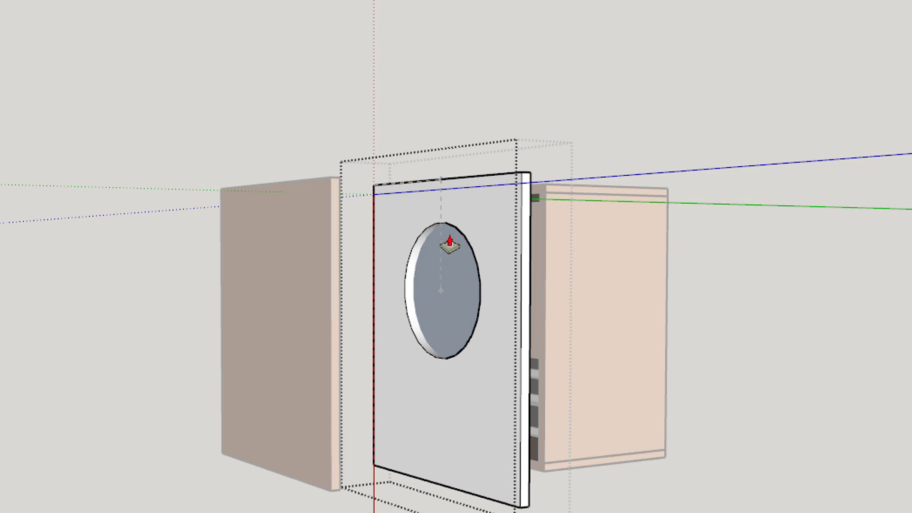
pyautogui.click(452, 243)
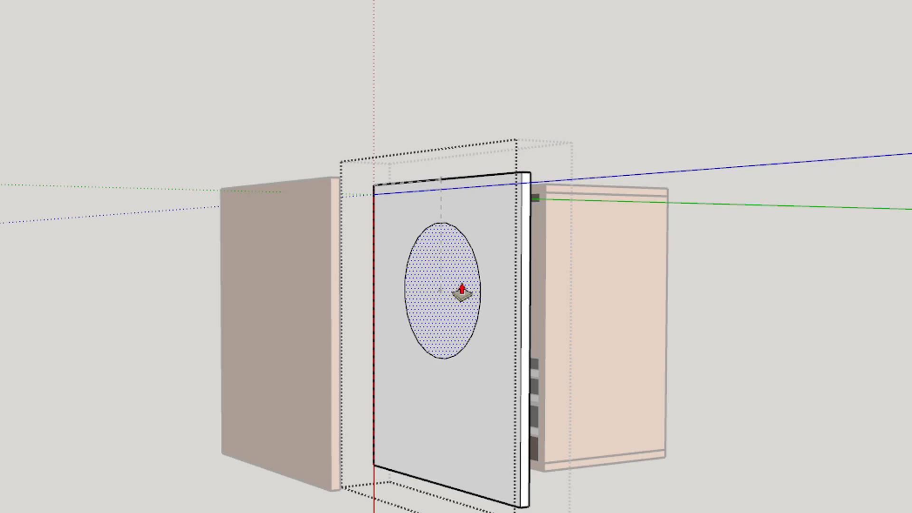
pyautogui.hotkey('alt', 'e')
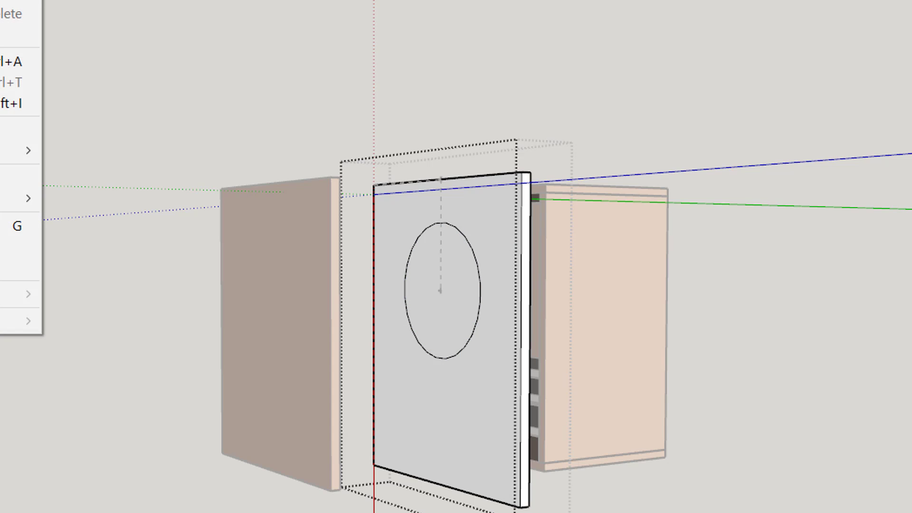
pyautogui.press('Escape')
# - Push the ellipse face through the grey baffle's full thickness to leave a hole
pyautogui.click(430, 244)
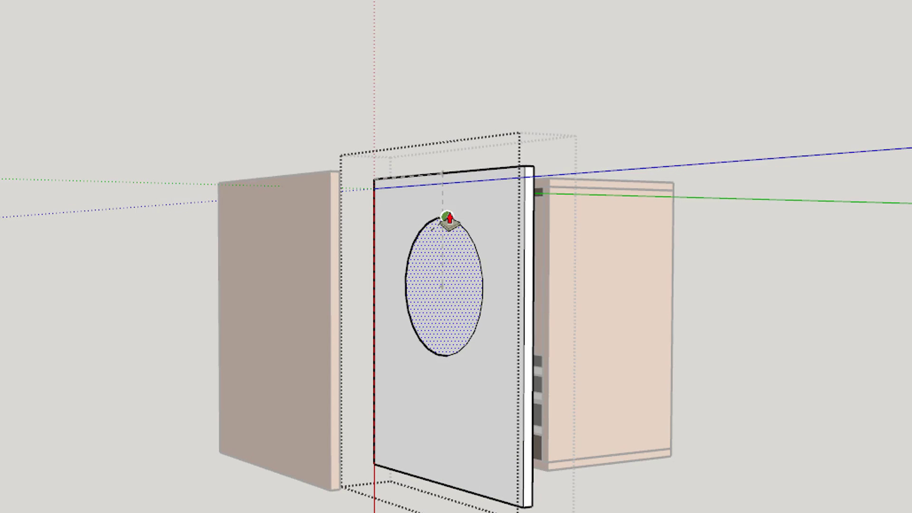
pyautogui.scroll(3, 445, 209)
pyautogui.click(518, 223)
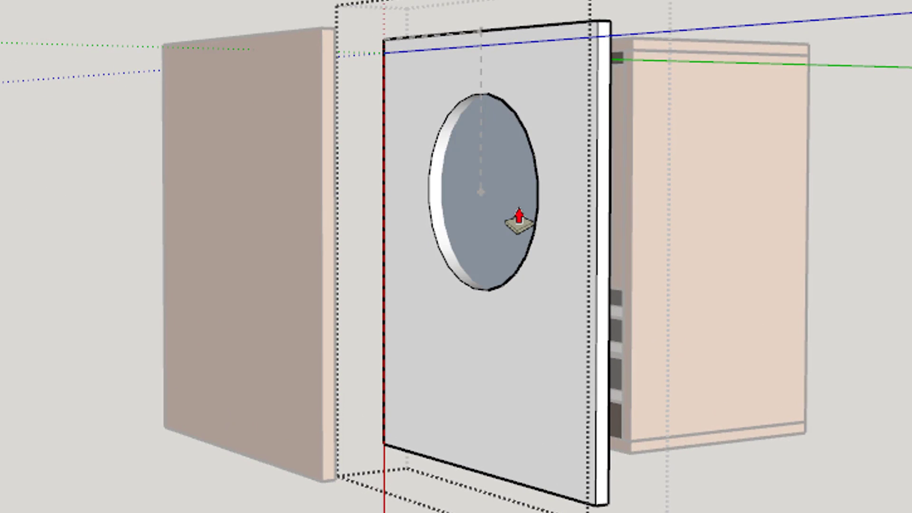
pyautogui.click(518, 222)
pyautogui.click(504, 229)
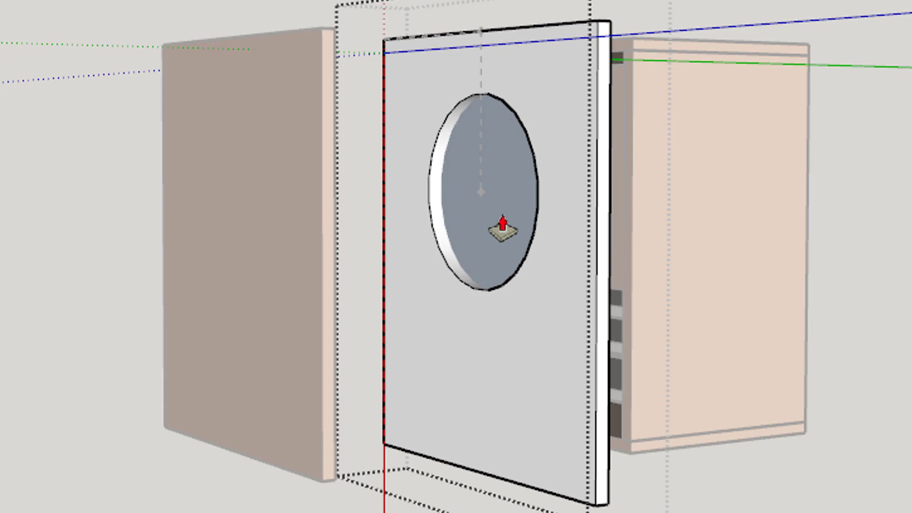
pyautogui.click(521, 225)
pyautogui.click(525, 227)
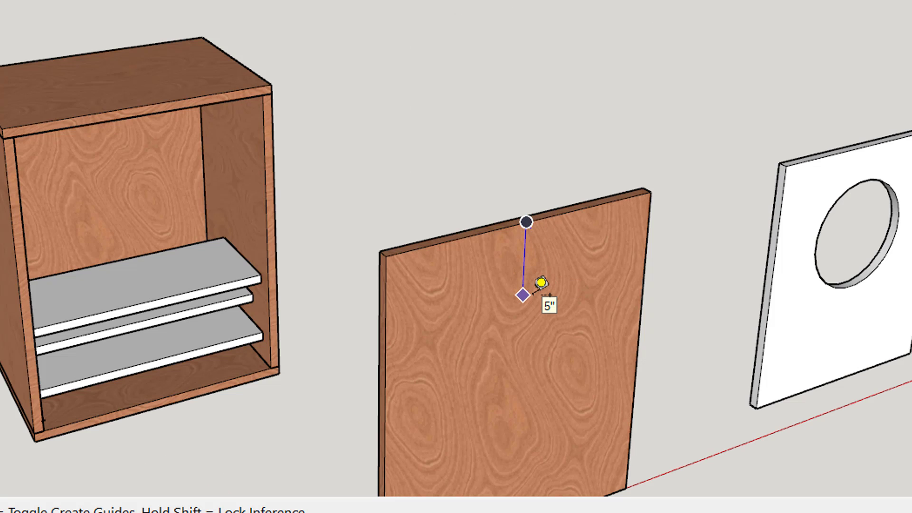
# - Set the 5-inch guide below the wood baffle's top edge and draw a 10-inch circle there
pyautogui.press('space')
pyautogui.click(500, 336)
pyautogui.doubleClick(501, 336)
pyautogui.press('c')
pyautogui.click(521, 342)
pyautogui.write('10')
pyautogui.press('Return')
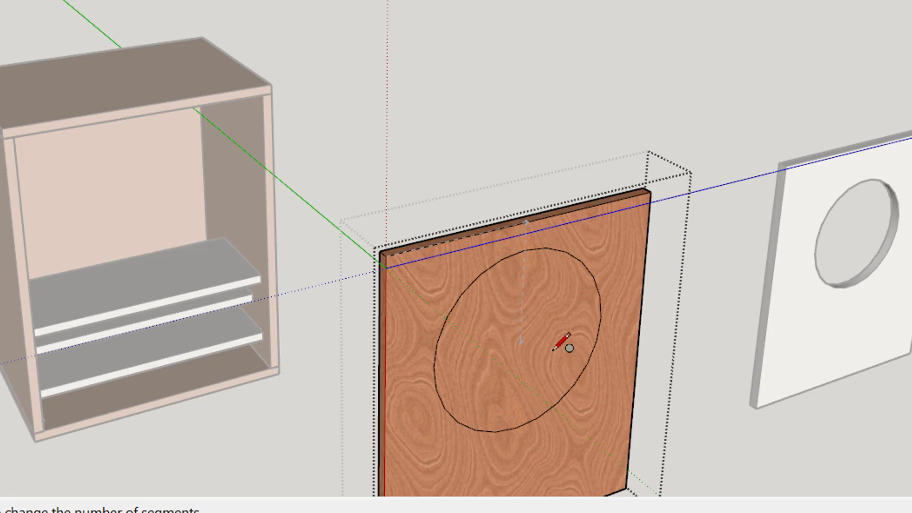
# - Push the 10-inch circle right through the wood baffle to form the hole
pyautogui.press('p')
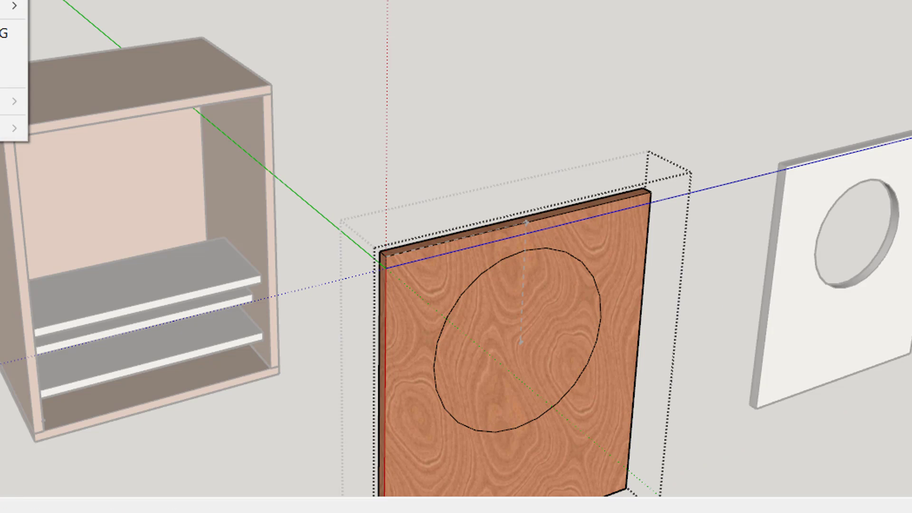
pyautogui.click(553, 289)
pyautogui.click(517, 275)
pyautogui.press('space')
pyautogui.scroll(-5, 517, 274)
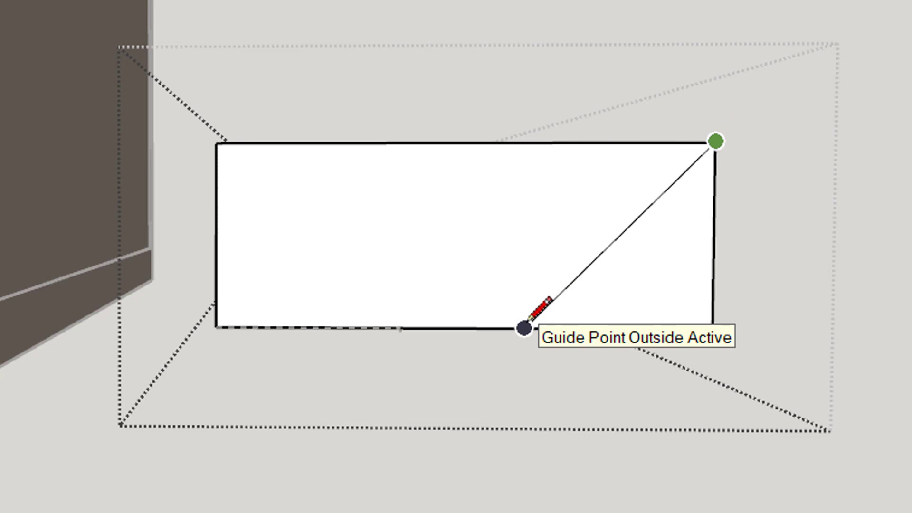
# - Draw angled lines from the top-right and top-left corners down to the bottom edge
pyautogui.click(525, 329)
pyautogui.click(215, 143)
pyautogui.click(399, 329)
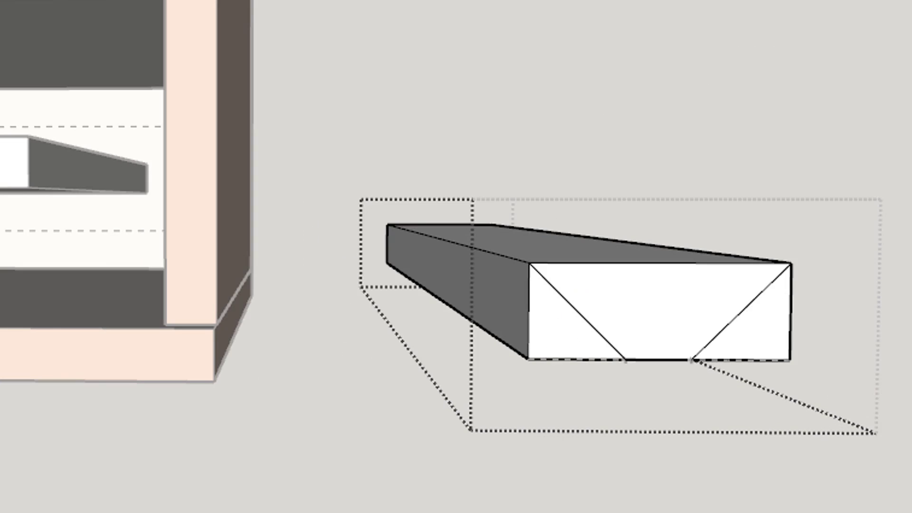
pyautogui.moveTo(862, 407); pyautogui.dragTo(713, 356, button='middle')
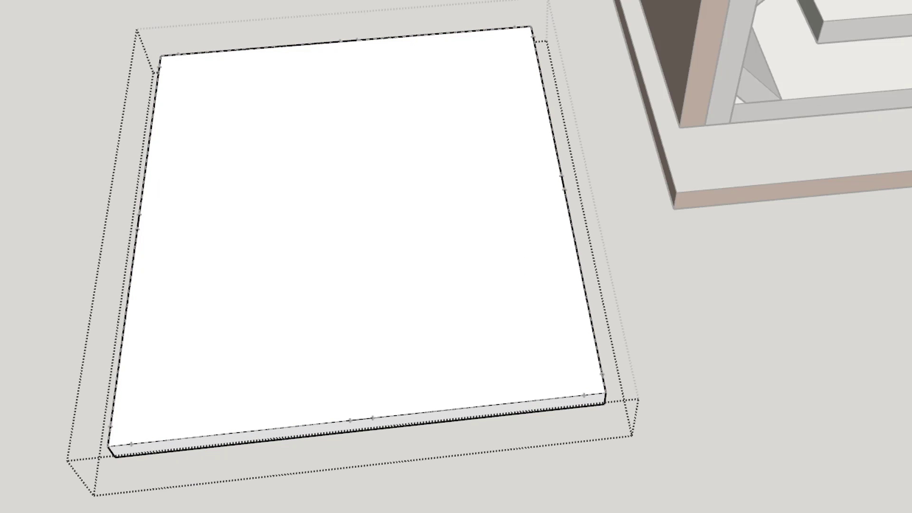
# - Draw edges down the board's middle, across it, and near its bottom edge
pyautogui.moveTo(340, 40); pyautogui.dragTo(350, 420)
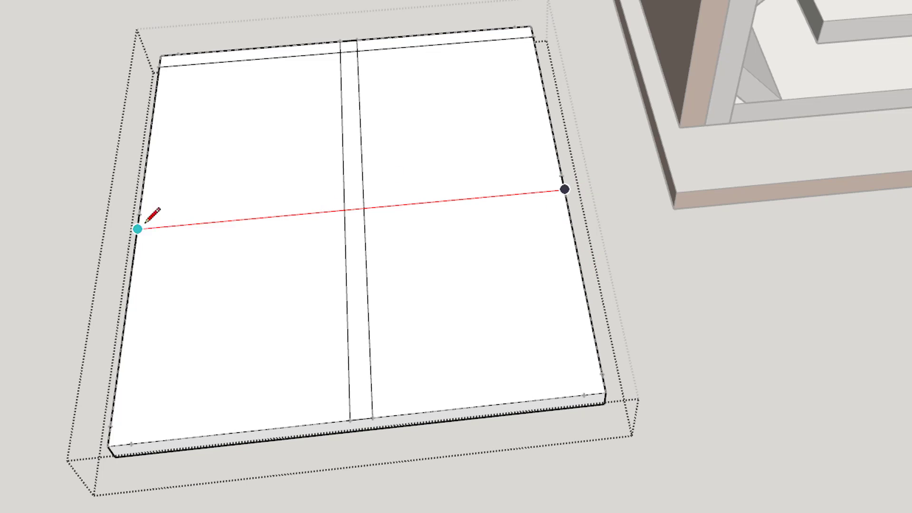
pyautogui.click(562, 176)
pyautogui.click(603, 374)
pyautogui.click(115, 424)
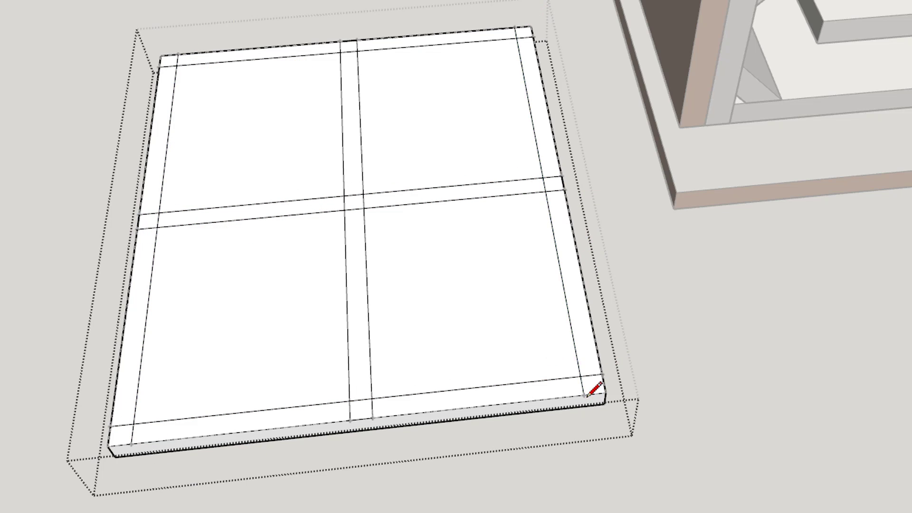